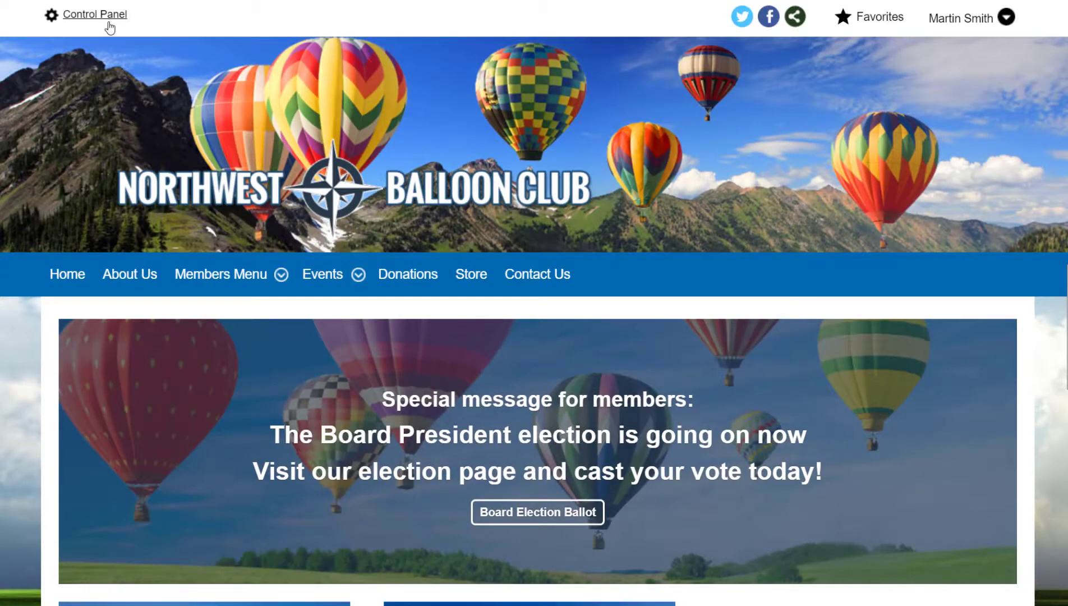
Convert the Website Look & Feel to the new system and apply the white template with the centered wave logo
left_click(108, 24)
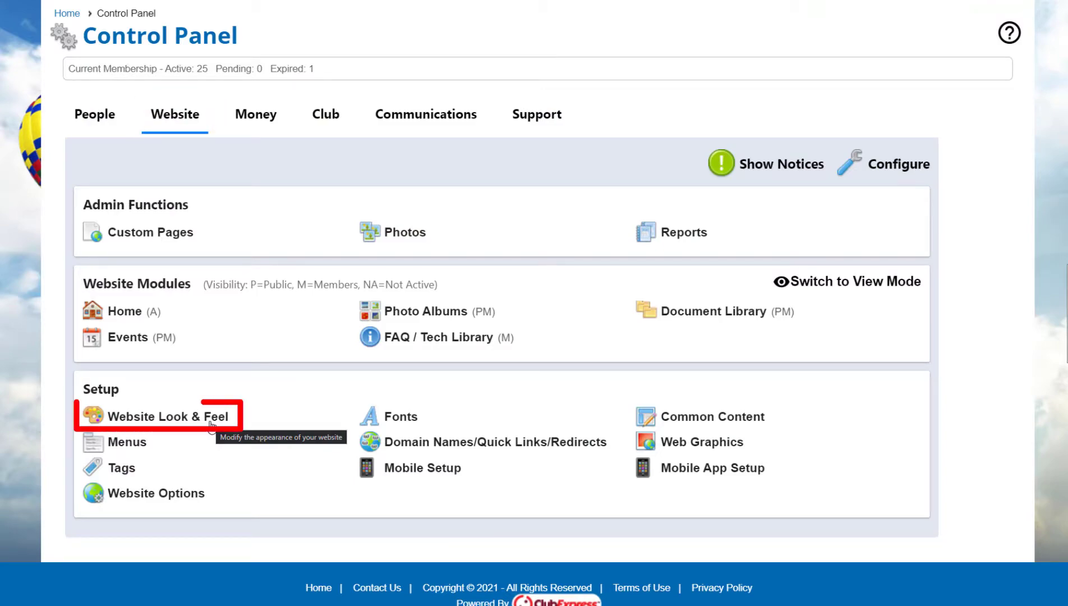
left_click(211, 425)
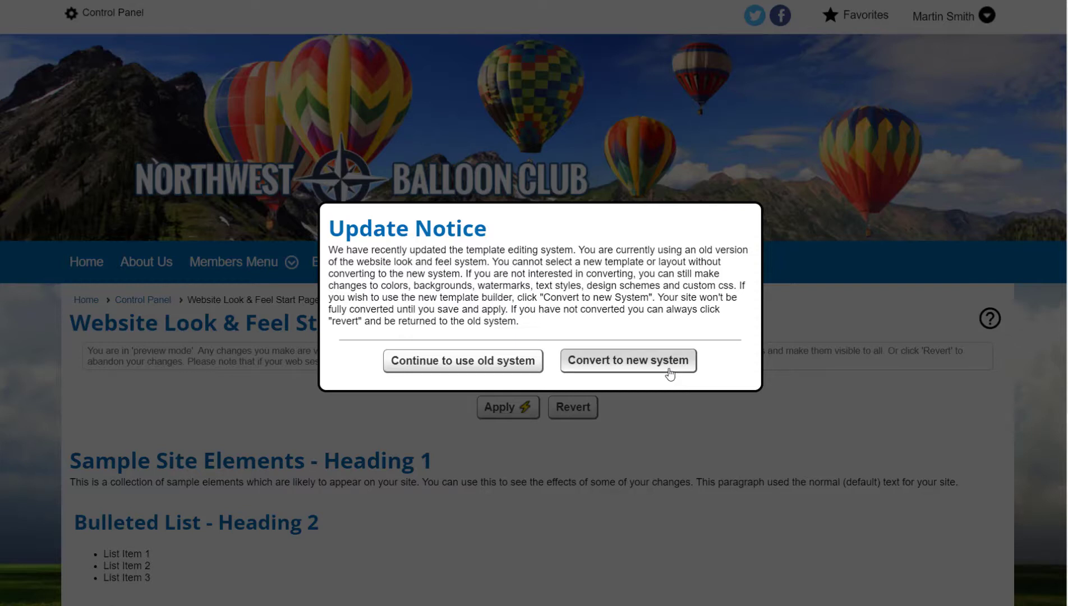
left_click(669, 371)
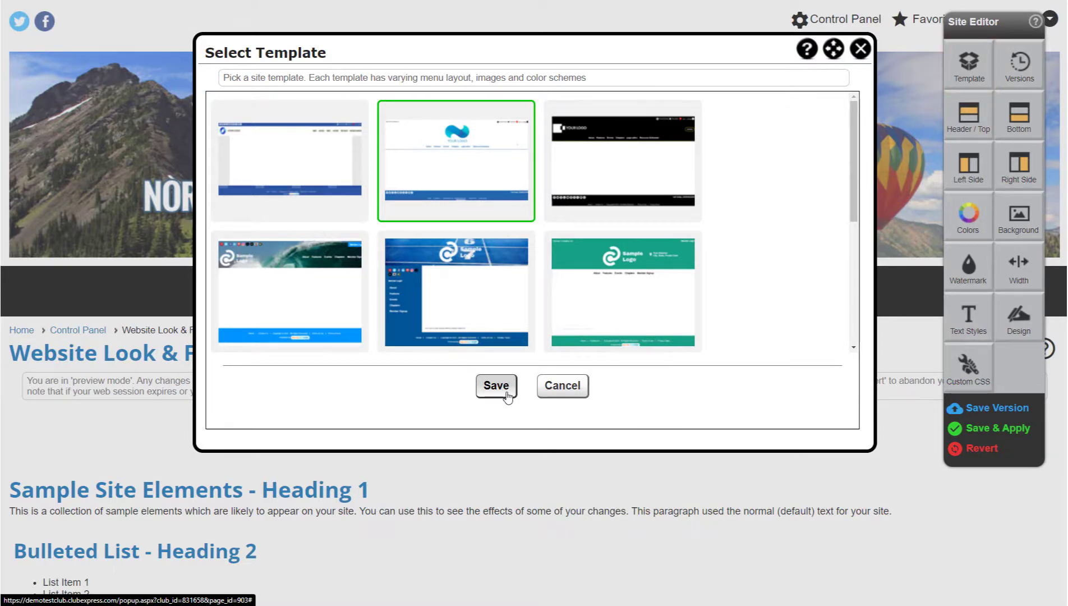
left_click(496, 385)
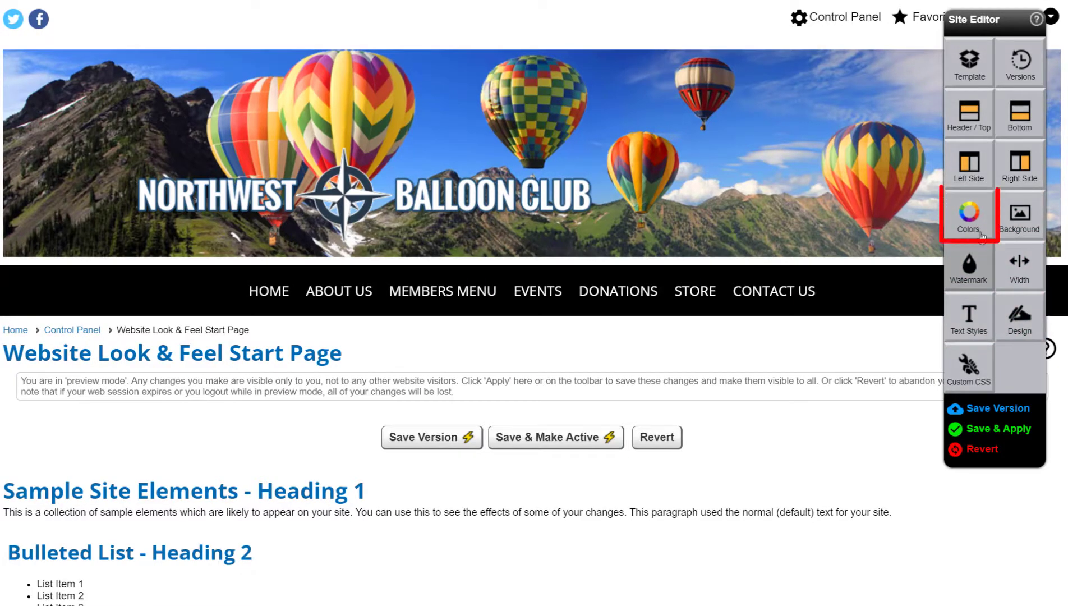
Examine the Pastel color schemes, including scheme 1, and the scheme colors offered for the menu tab font
left_click(968, 216)
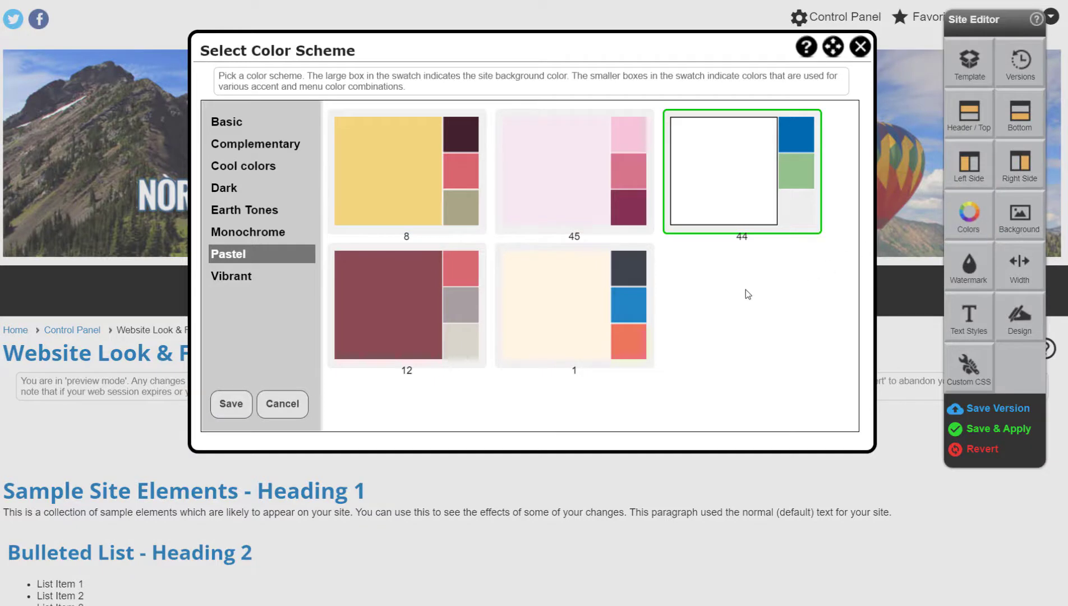
left_click(572, 309)
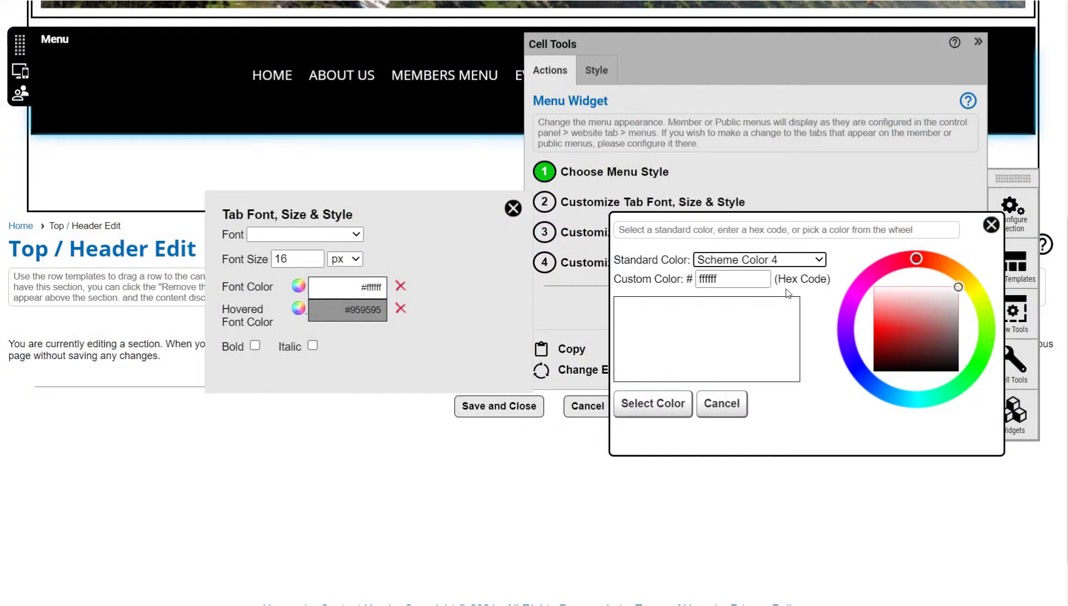
left_click(820, 261)
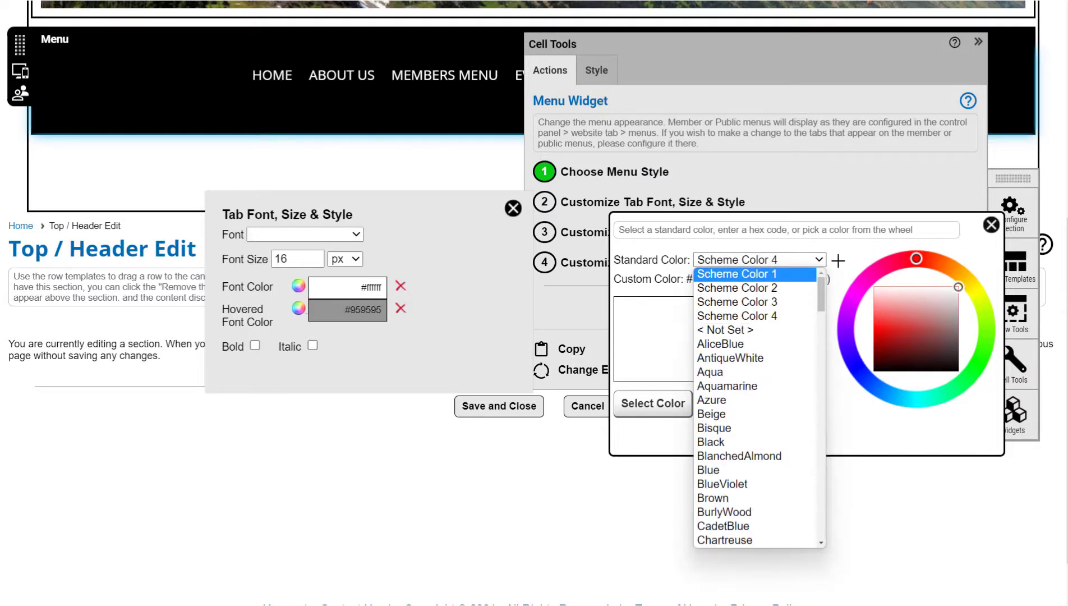
left_click(838, 260)
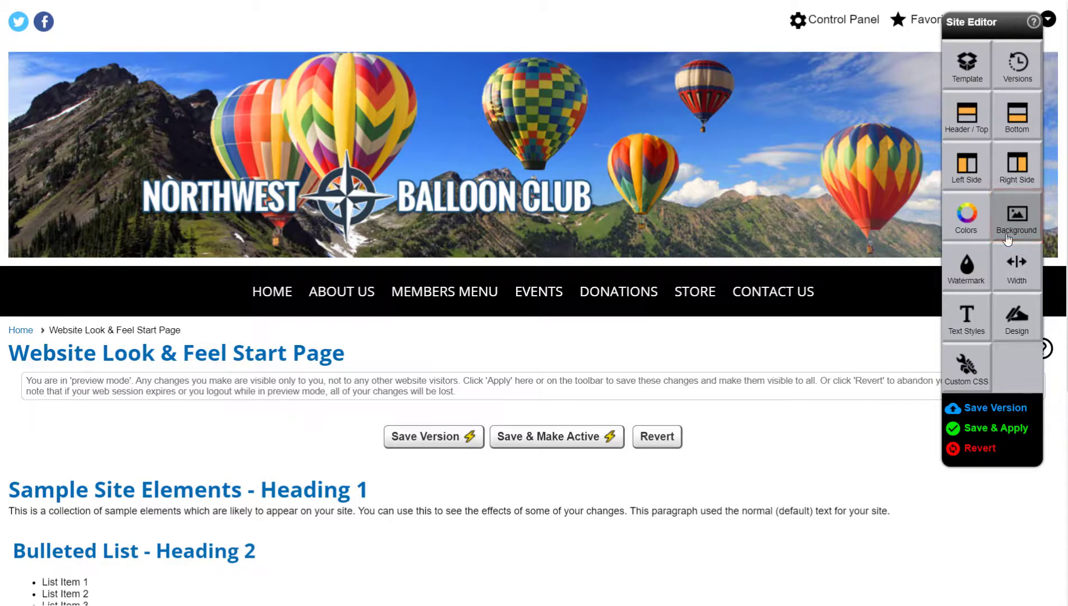
Examine the Default, Color and Image page background types, including the list of standard background colors
left_click(1008, 237)
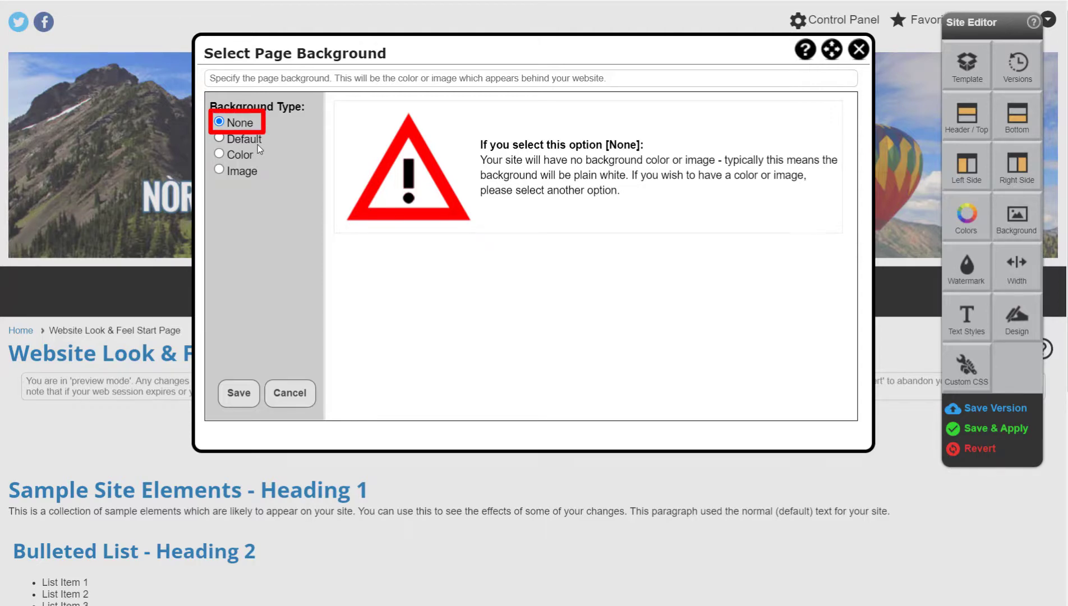
left_click(258, 144)
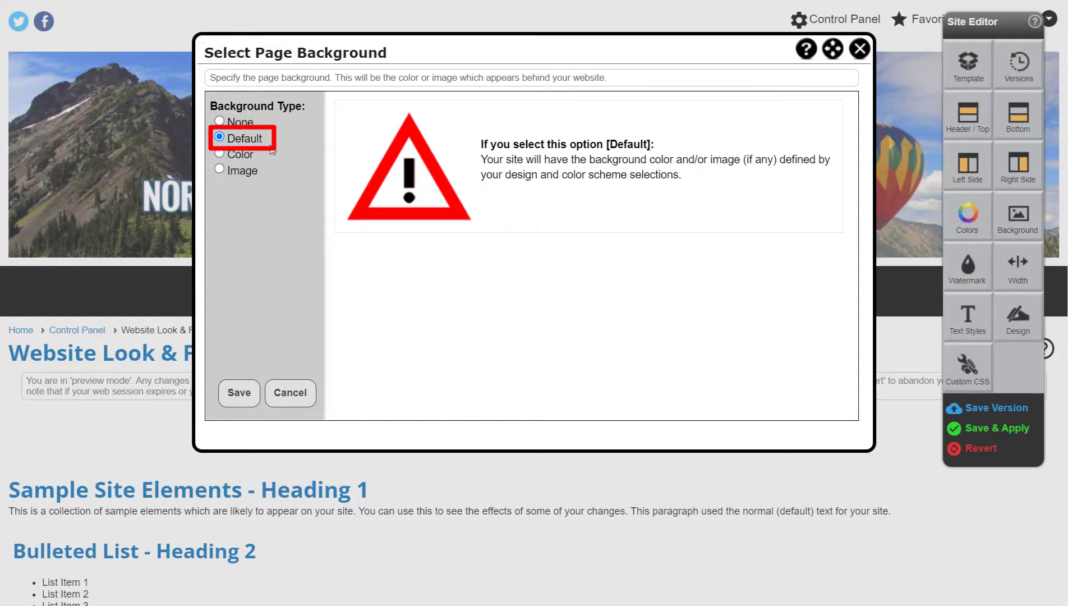
left_click(271, 153)
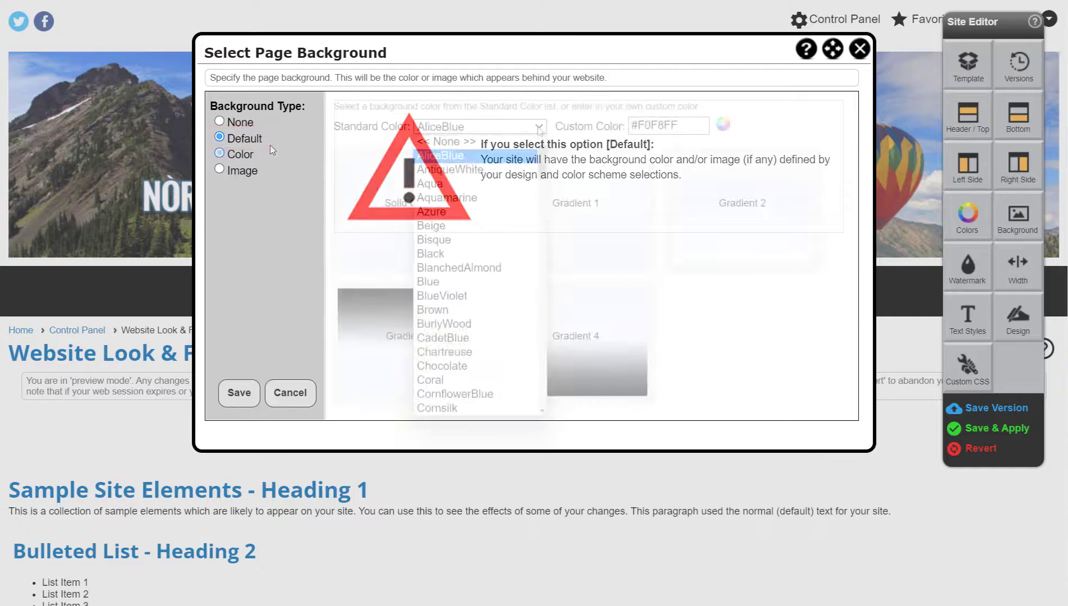
left_click(539, 127)
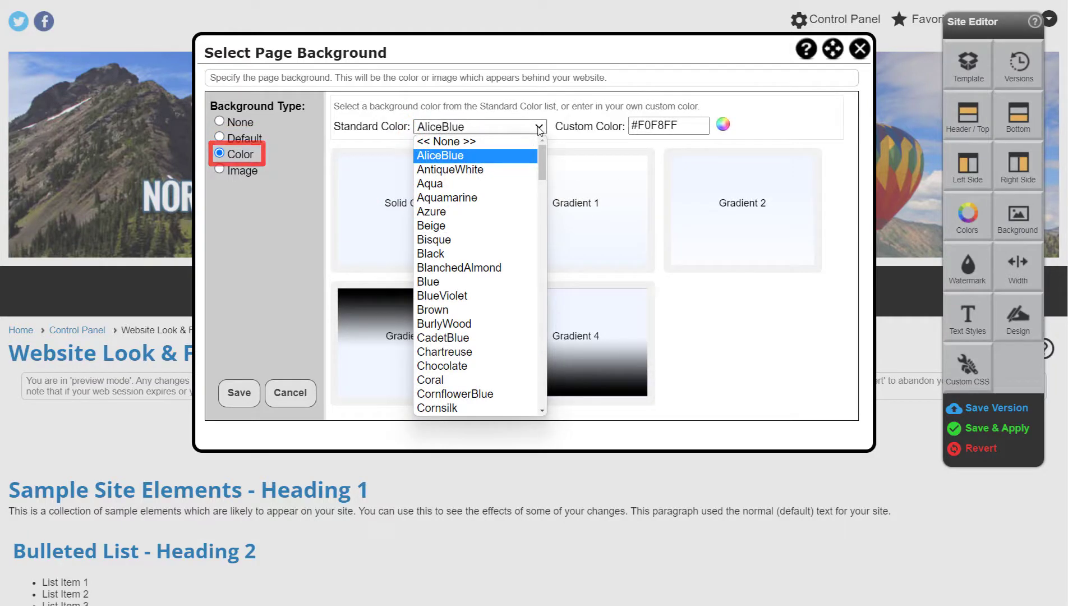
left_click(260, 172)
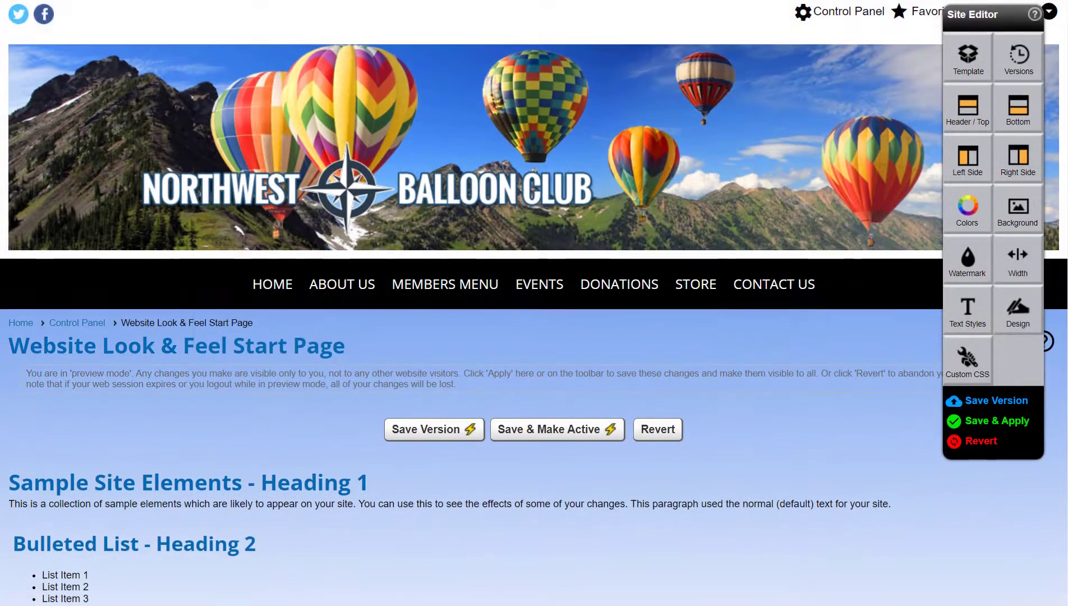
scroll(742, 365, "down", 3)
scroll(742, 366, "down", 4)
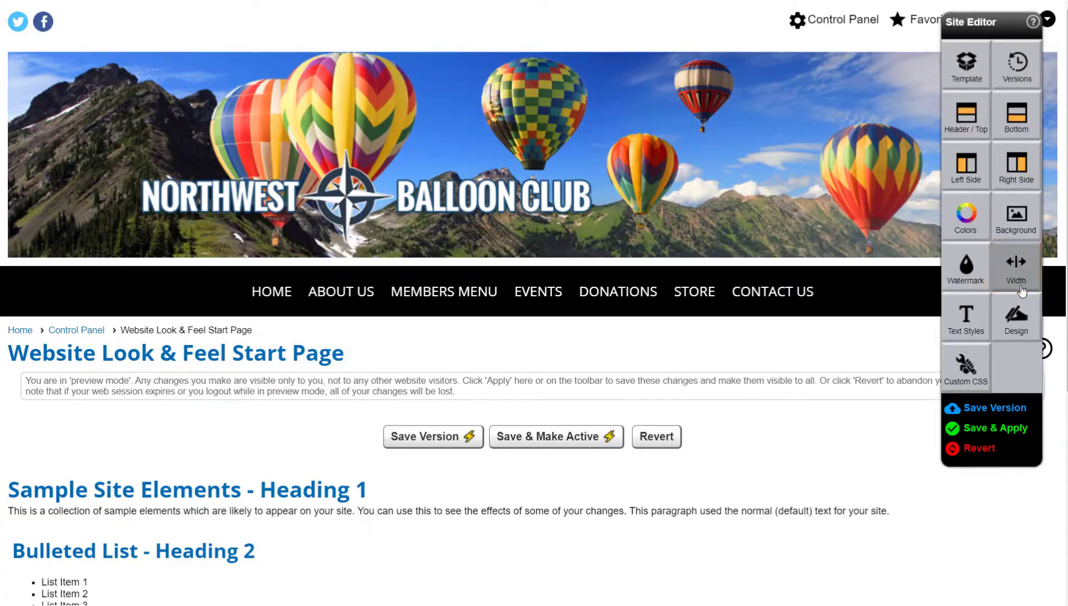
Try to adjust the width of the site's left side column
left_click(1021, 289)
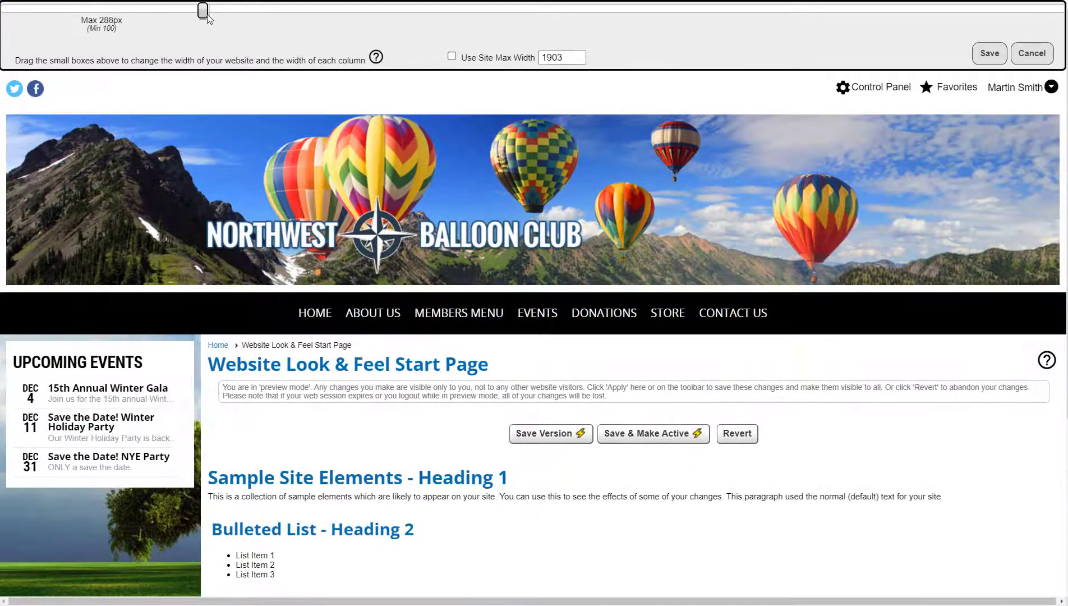
mouse_move(254, 16)
left_mouse_down()
mouse_move(285, 24)
mouse_move(256, 24)
left_mouse_up()
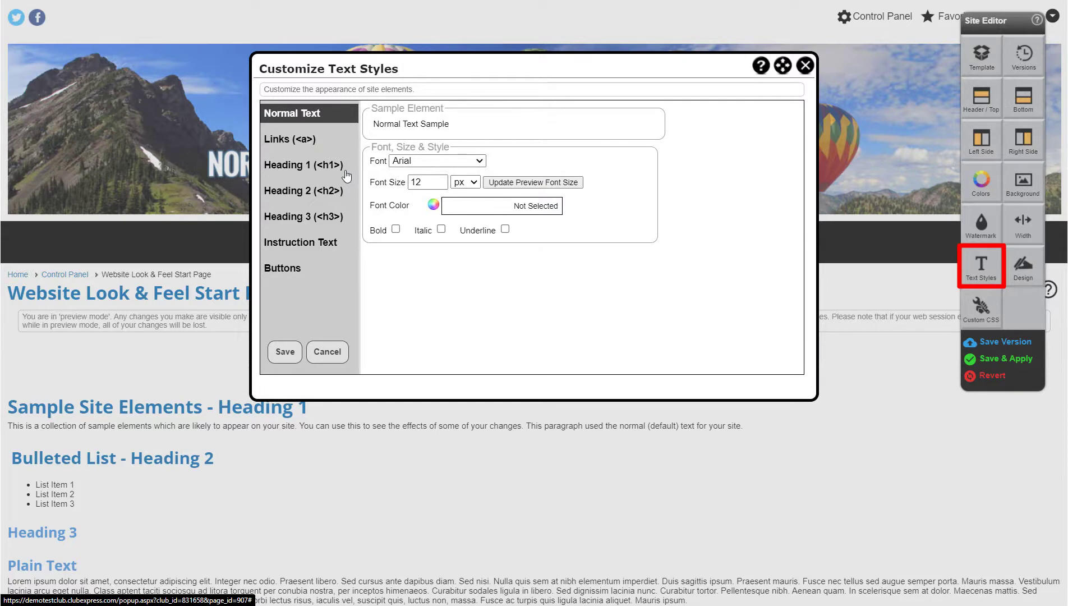
Examine the Heading 1 and Instruction Text styles, and open the site's design and custom CSS settings
left_click(346, 173)
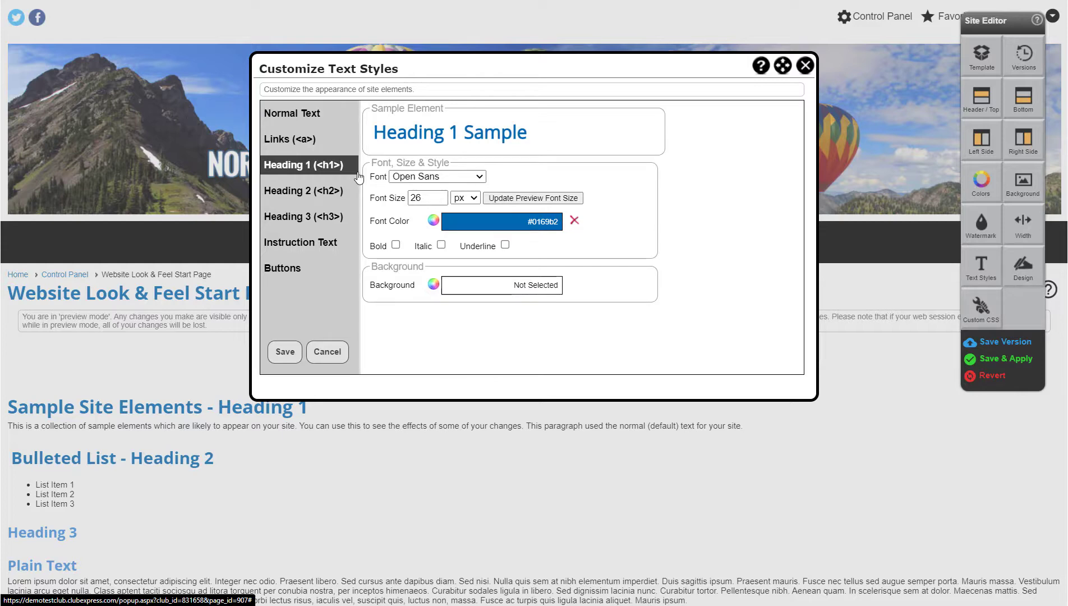
left_click(347, 246)
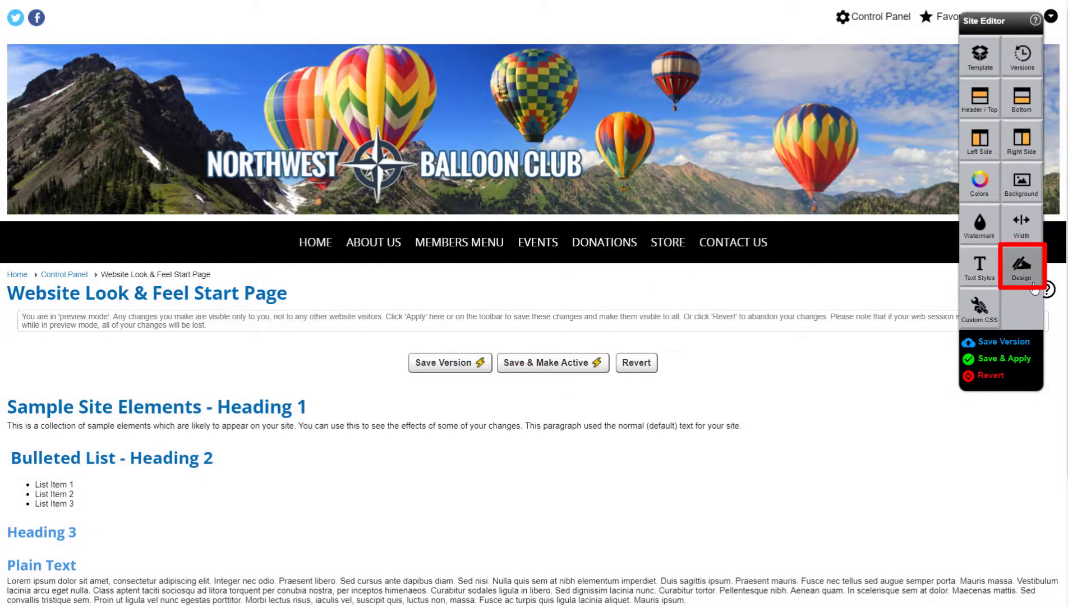
left_click(1034, 286)
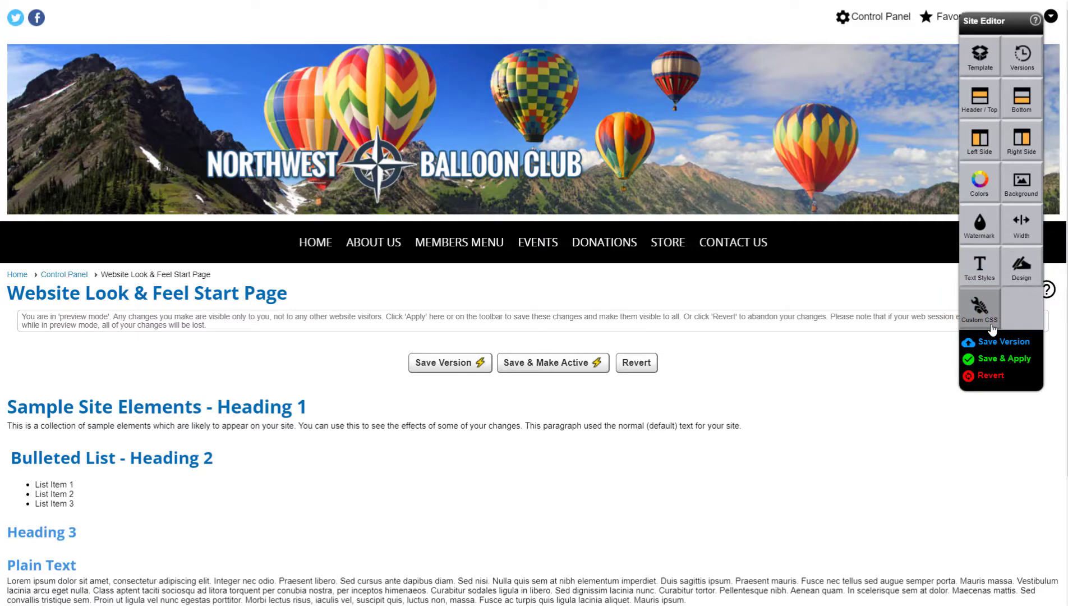
left_click(991, 327)
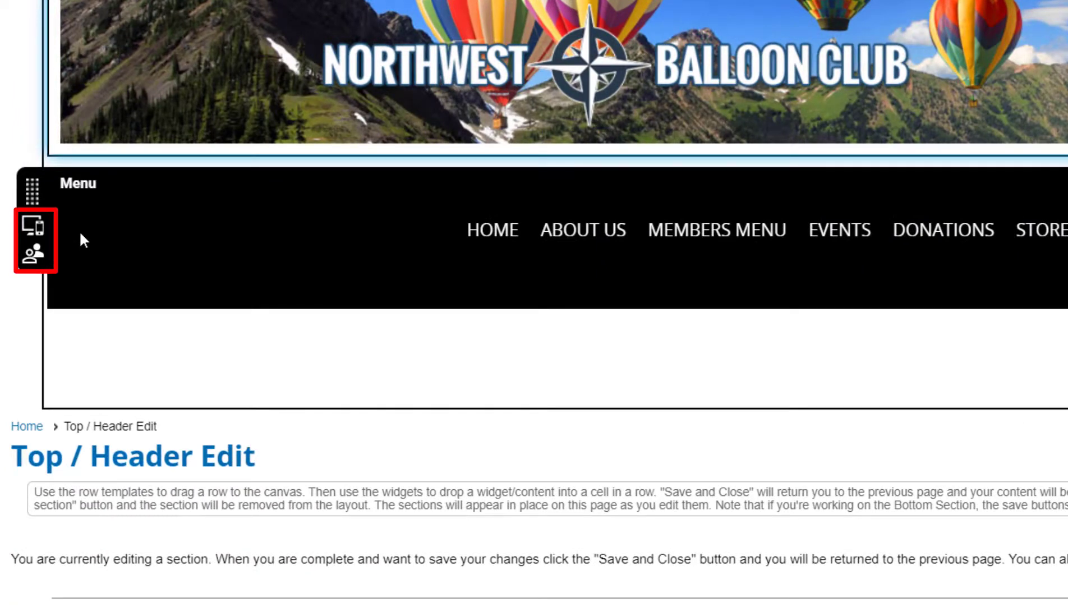
Cycle the Menu row's device visibility back to all devices and set its audience visibility to the single-person option
left_click(35, 227)
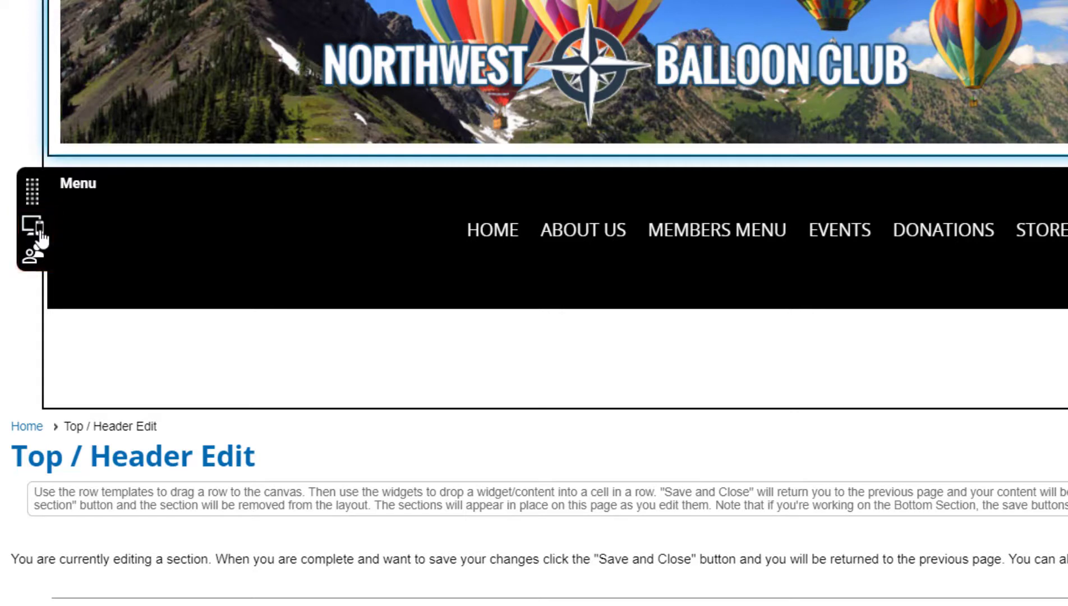
left_click(40, 233)
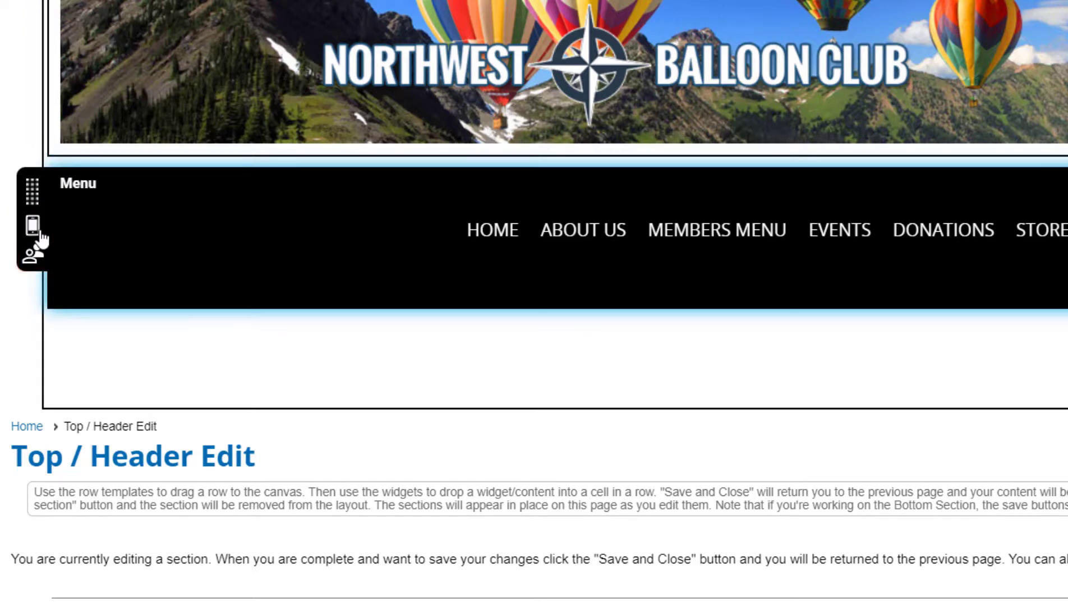
left_click(41, 234)
left_click(41, 269)
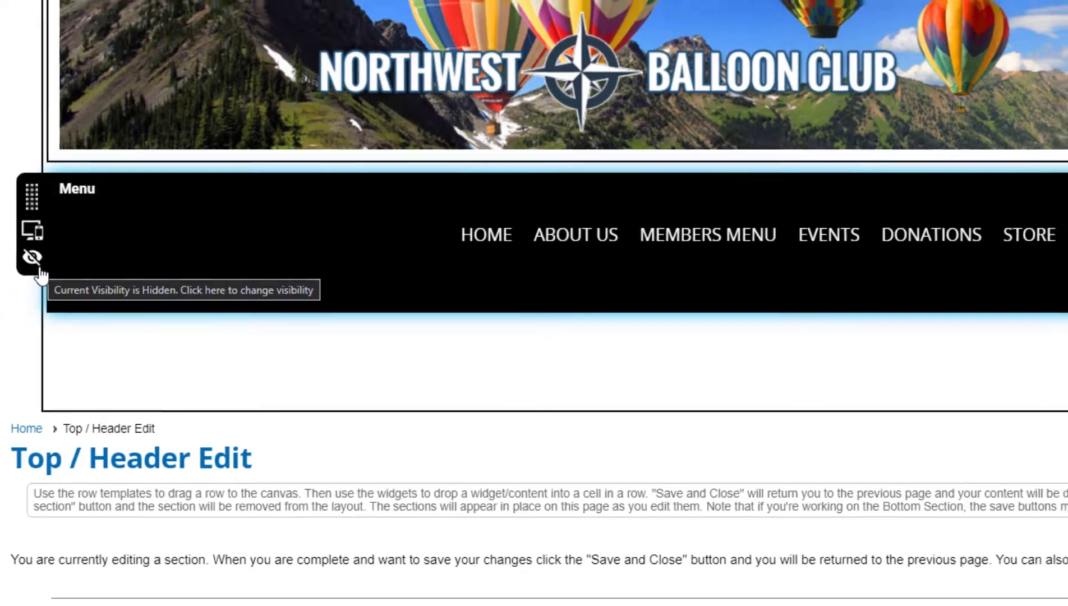
left_click(40, 268)
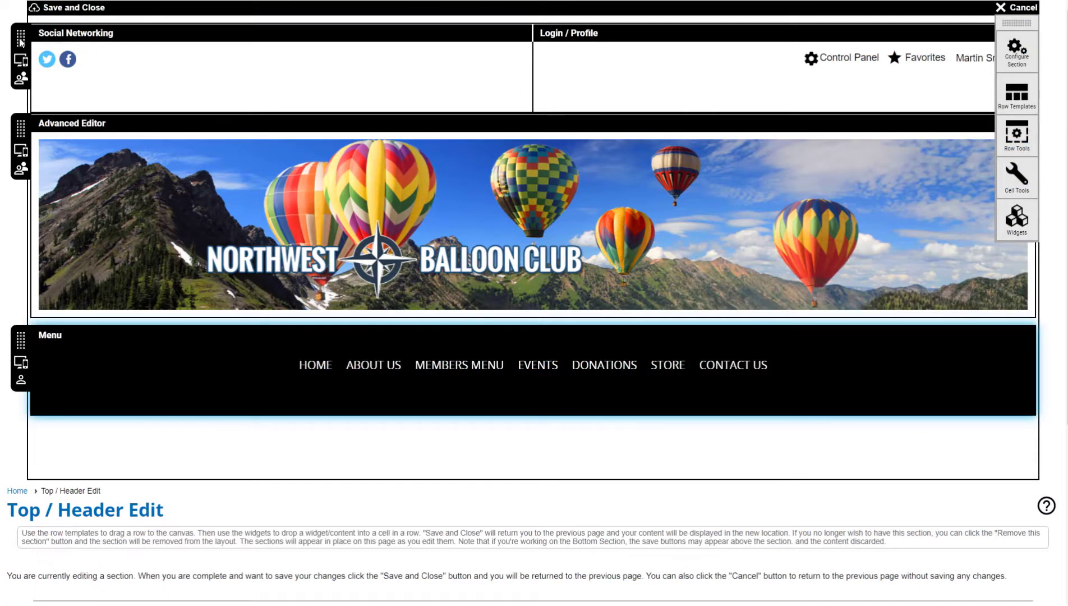
Move the Social Networking and Login / Profile row below the banner row, and view the prebuilt row templates
left_click_drag(21, 45, 29, 307)
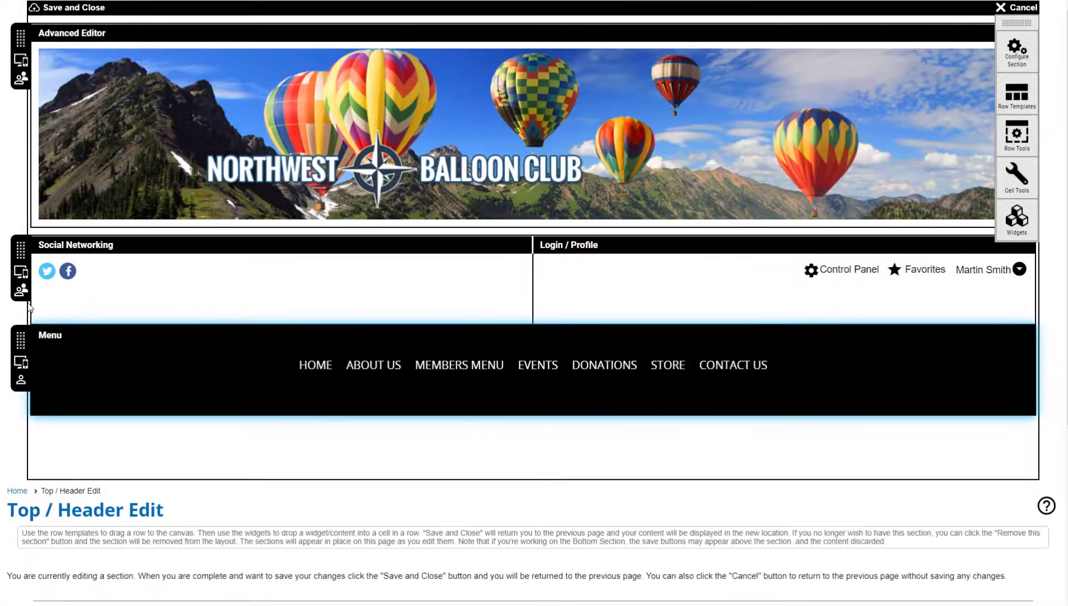
left_click(1023, 109)
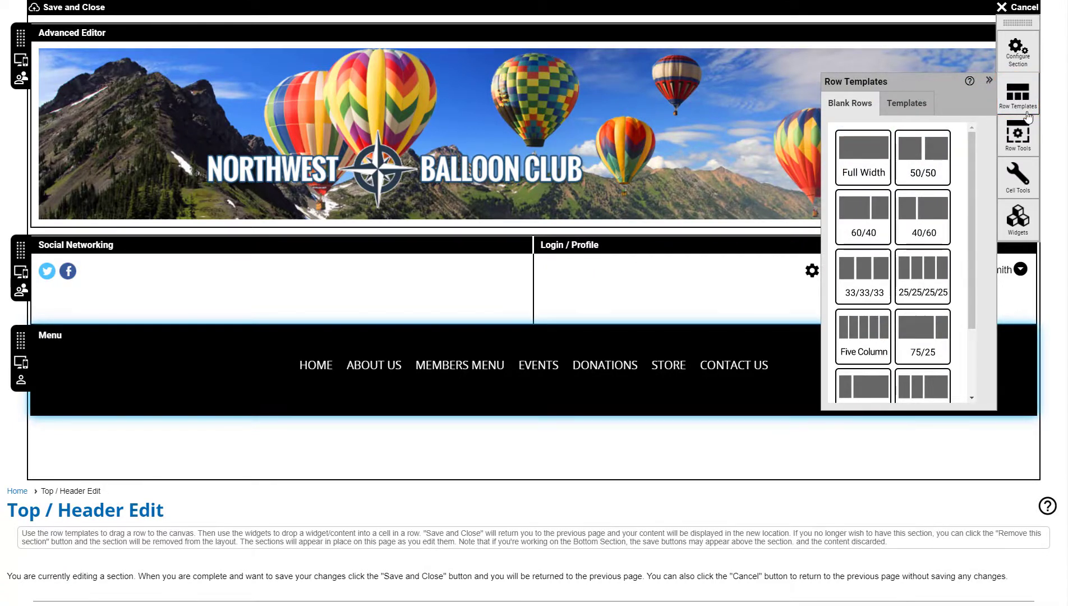
left_click(905, 109)
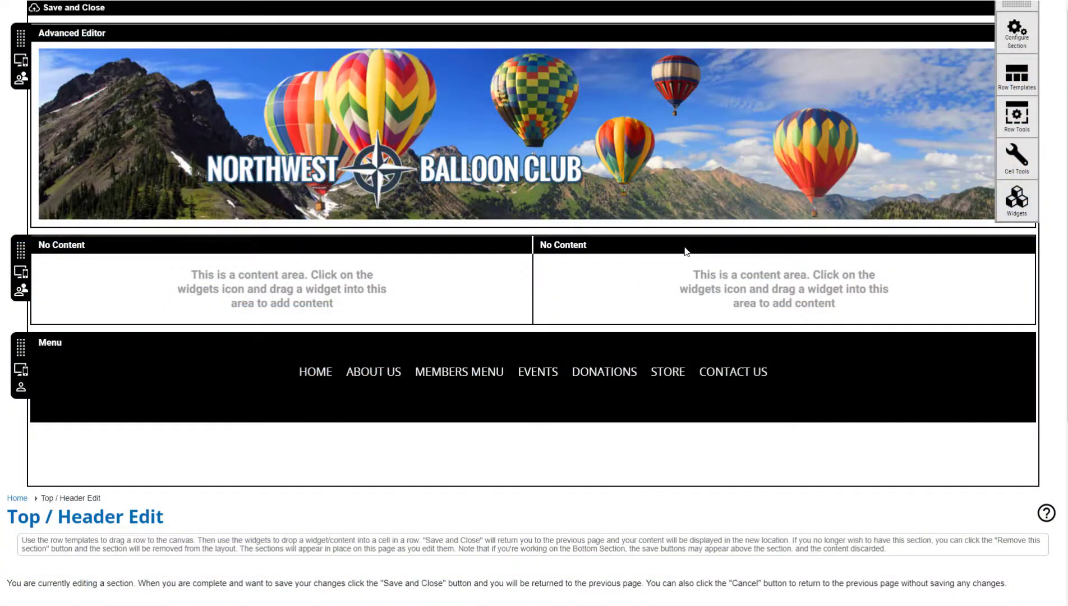
Add a Login/Profile widget to the second cell of the empty two-column row
left_click(684, 251)
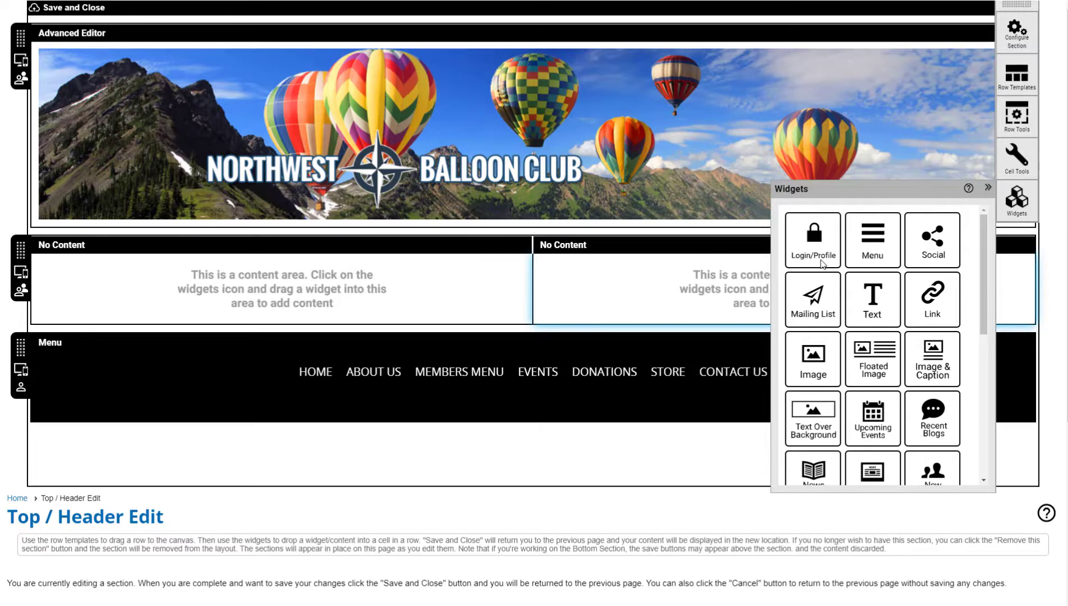
left_click_drag(821, 263, 679, 305)
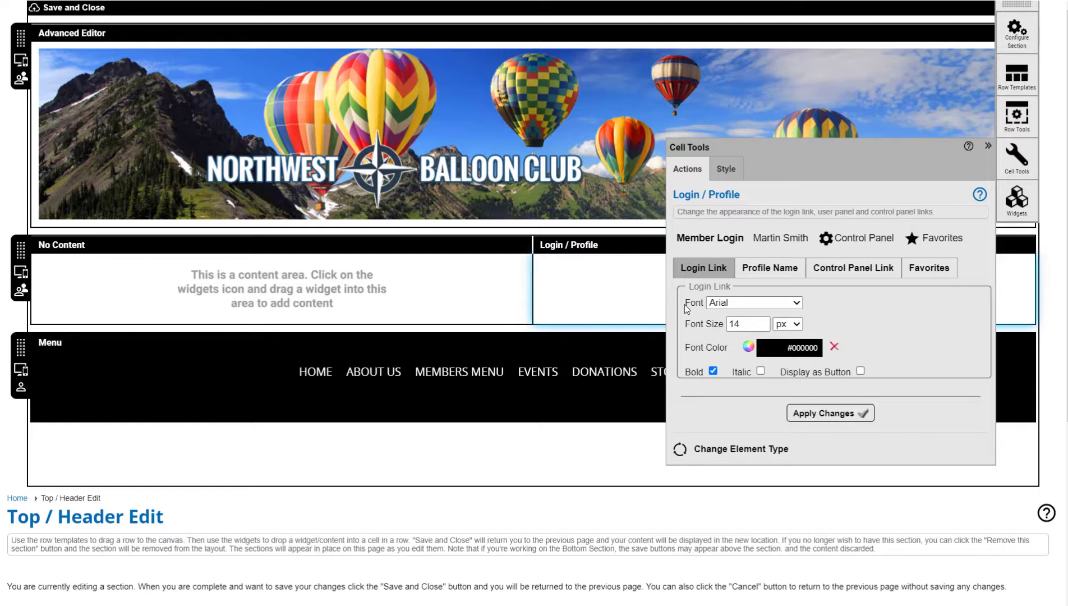
Examine the widget's Profile Name, Control Panel Link and Favorites settings and the cell's style options
left_click(793, 268)
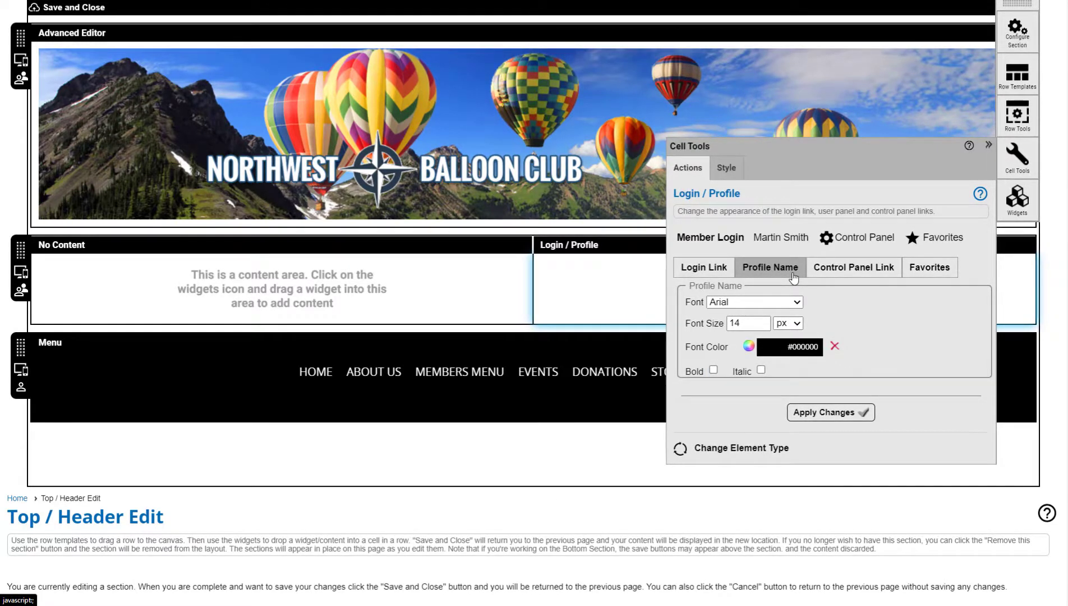
left_click(820, 269)
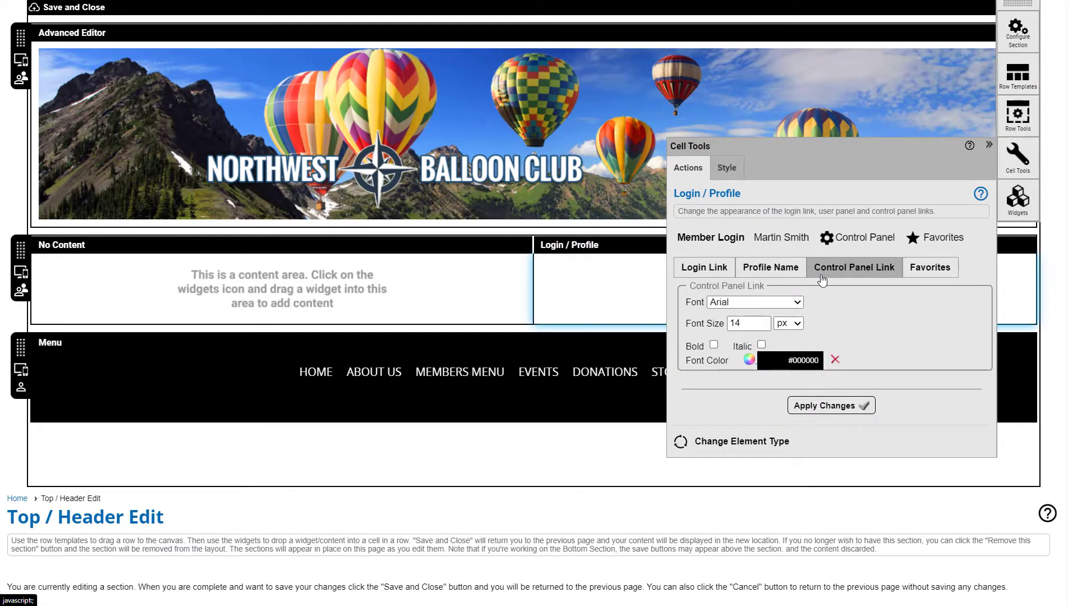
left_click(917, 276)
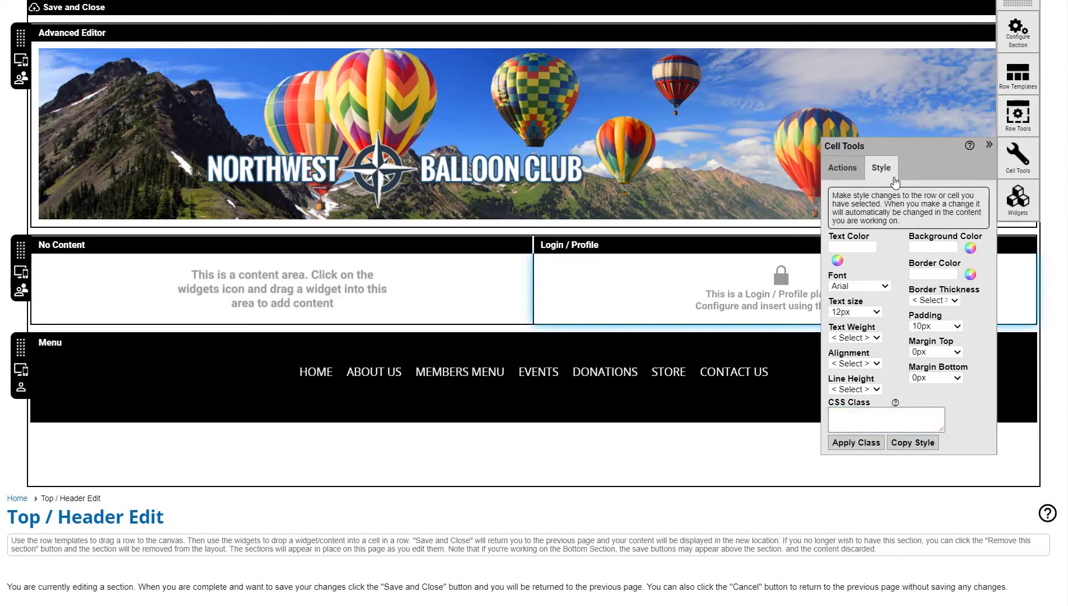
left_click(842, 167)
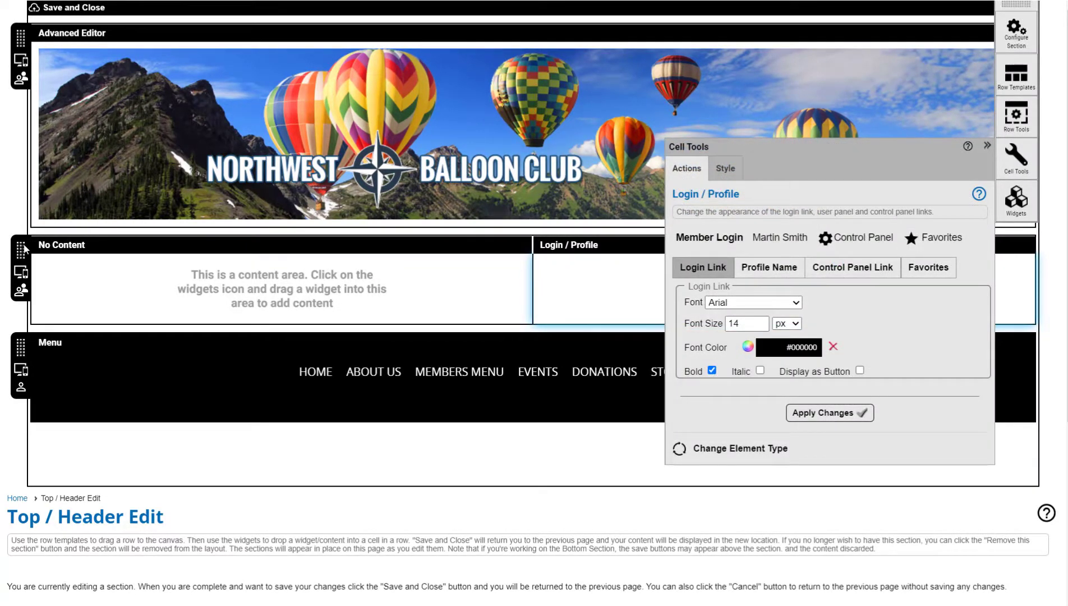
Select the two-column row containing the Login / Profile widget and view its row actions and style options
left_click(23, 243)
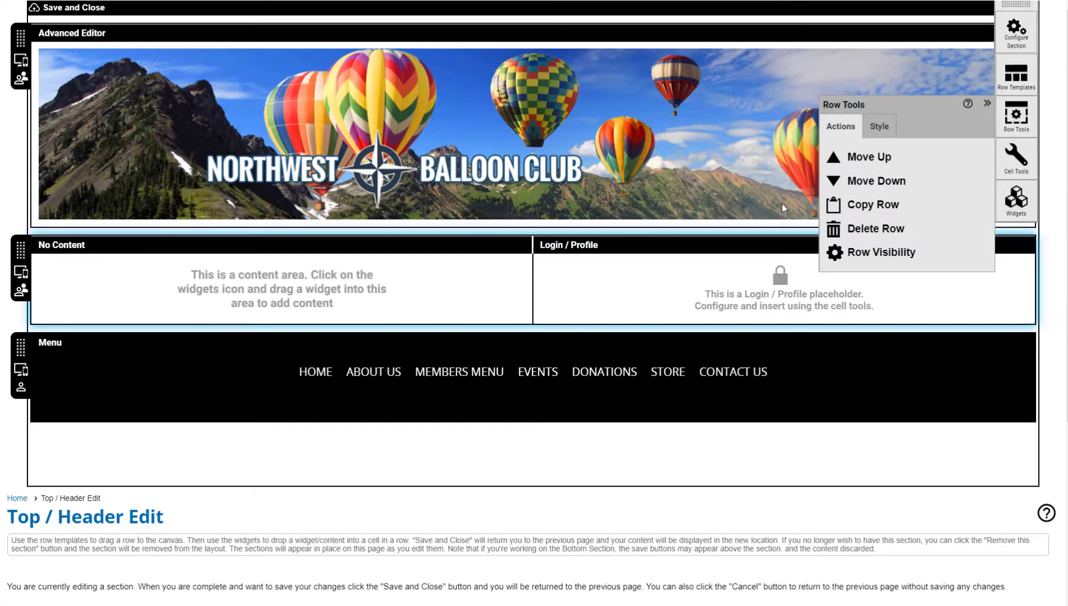
left_click(879, 128)
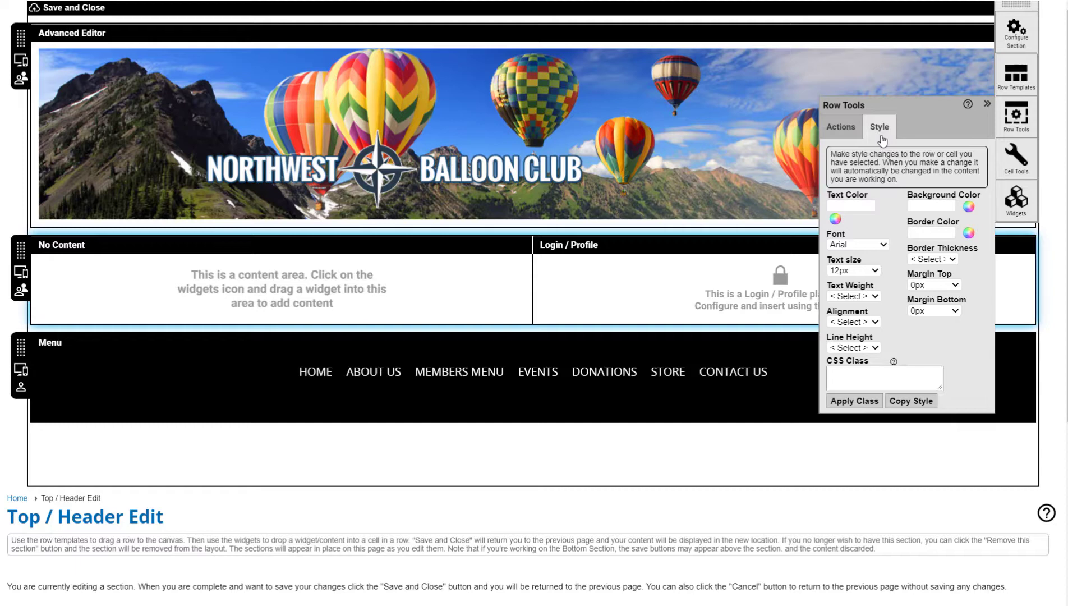
Add a Menu widget to the empty single-column row and examine its tab background and submenu customization options
left_click(1016, 35)
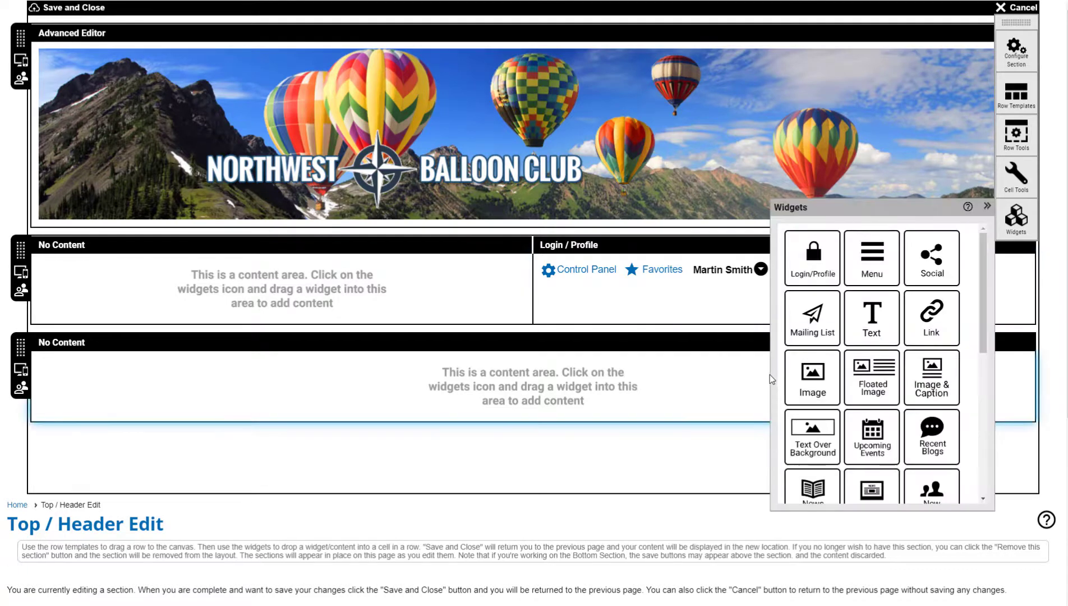
left_click_drag(862, 271, 649, 400)
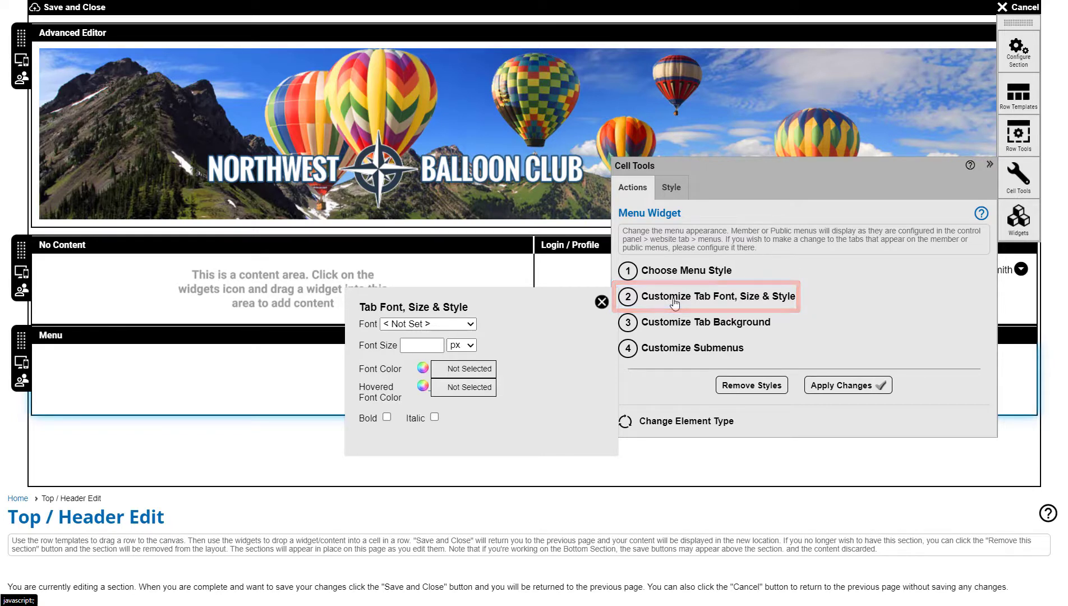
left_click(698, 329)
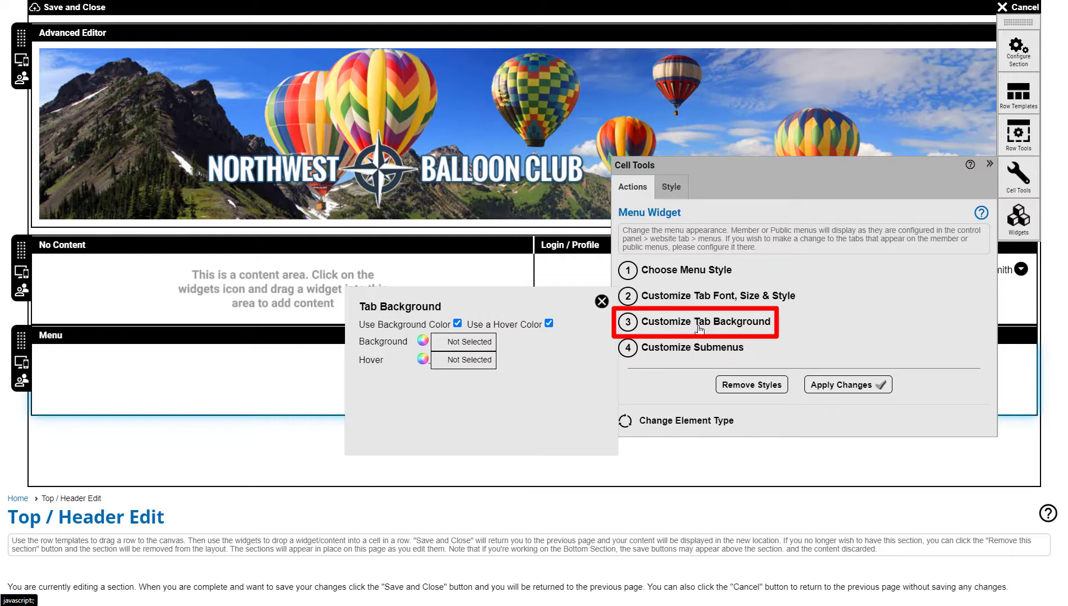
left_click(716, 353)
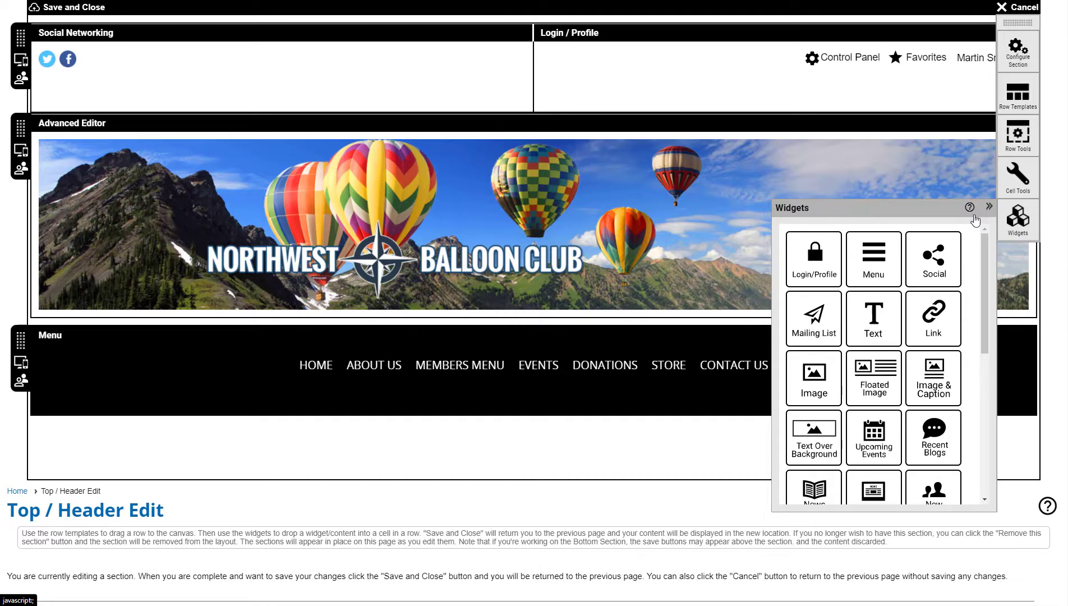
Save and close the header section, and dismiss the message about the saved changes
scroll(534, 302, "down", 1)
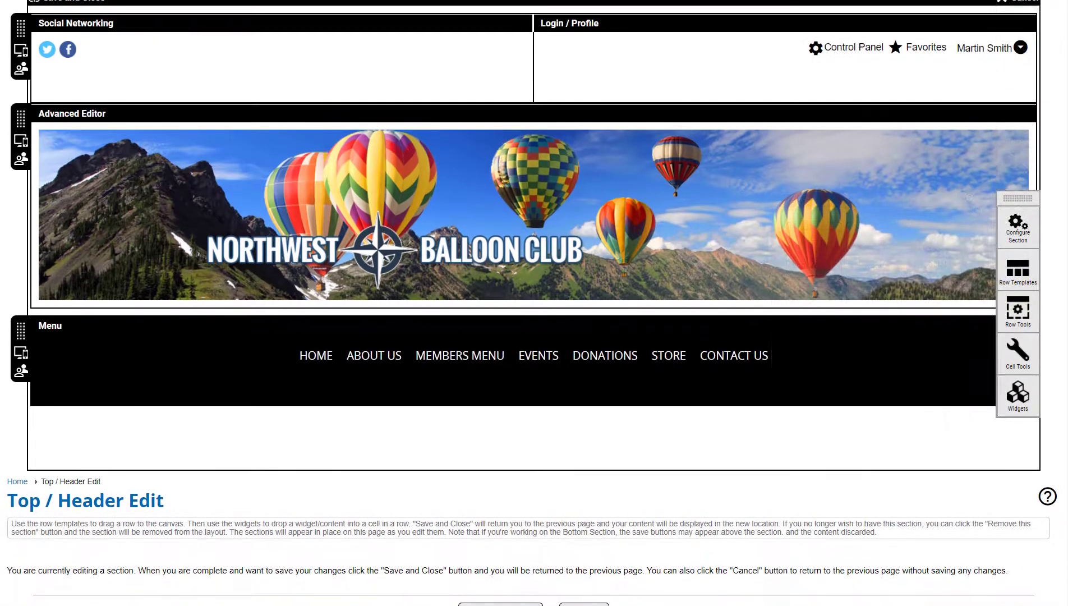
scroll(1064, 171, "down", 4)
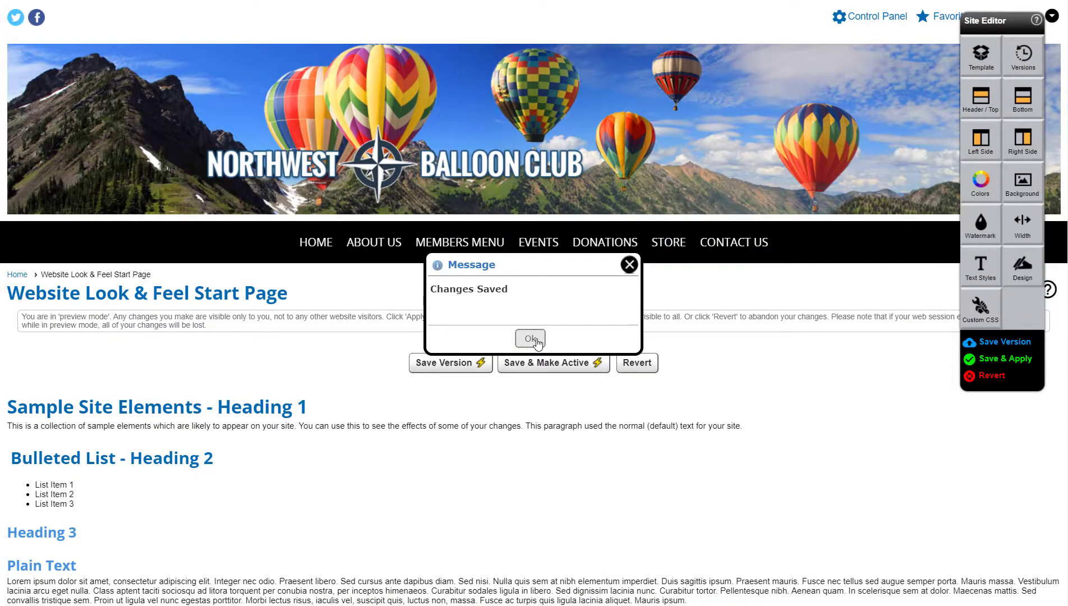
left_click(532, 339)
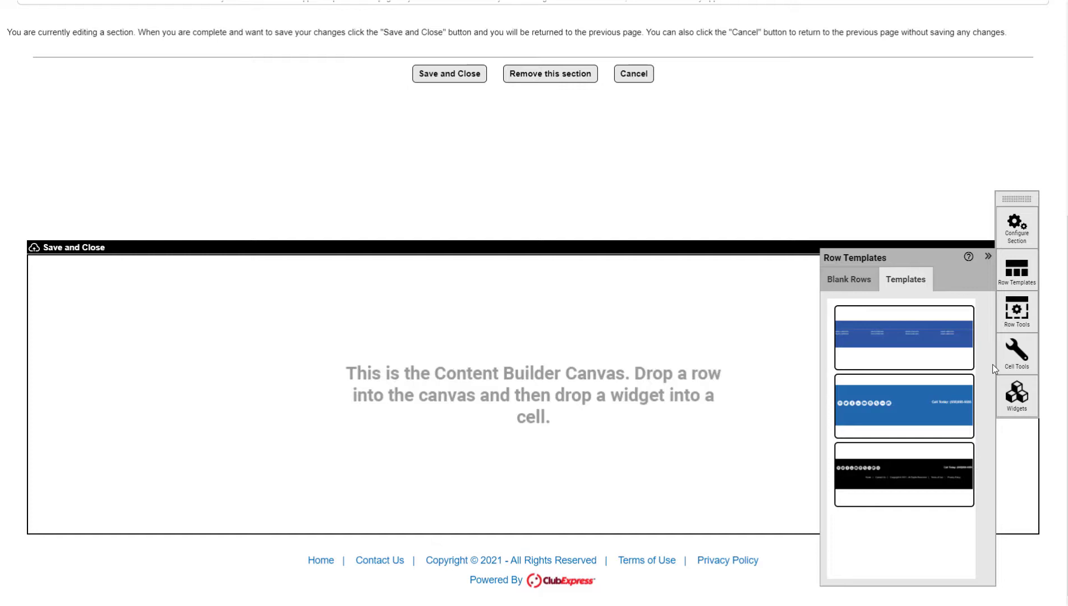
Add the blue four-column row template to the bottom section and fill its first cell with Document Library, Chapter Finder and Committees links
left_click_drag(948, 365, 253, 334)
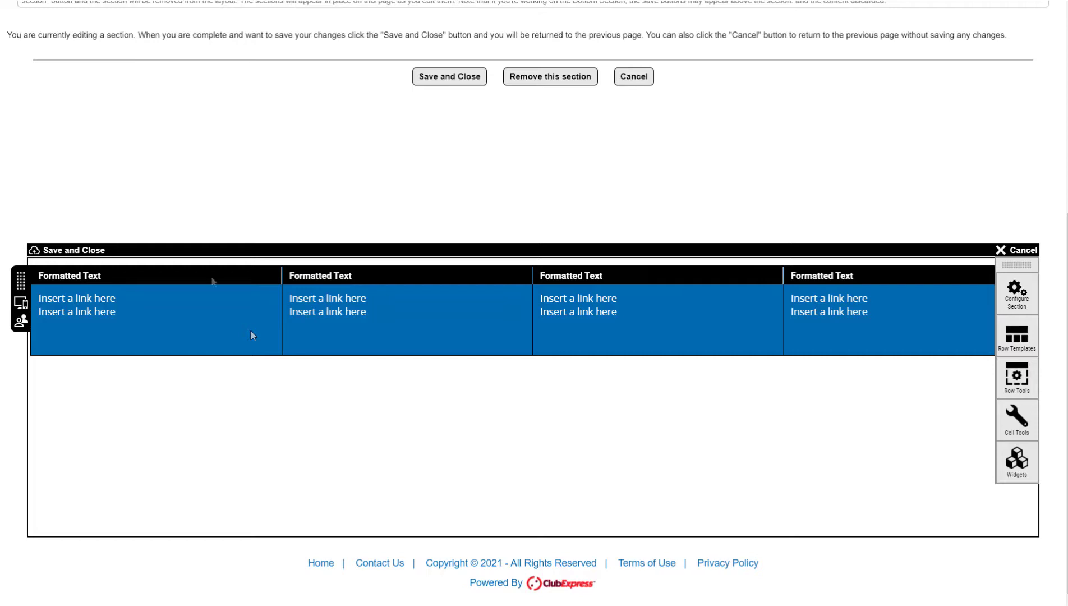
left_click(211, 281)
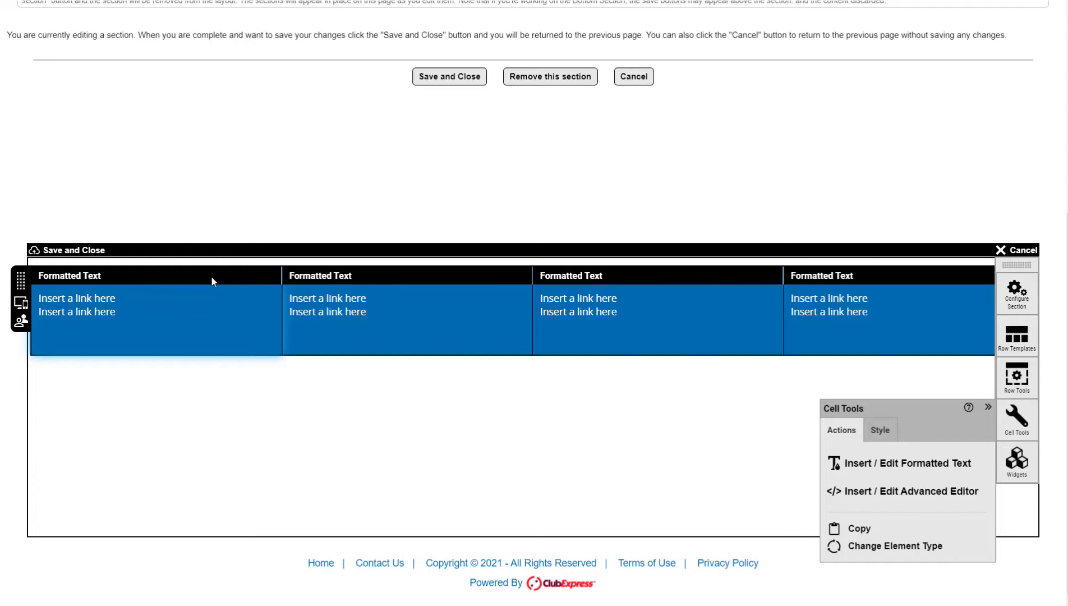
double_click(212, 281)
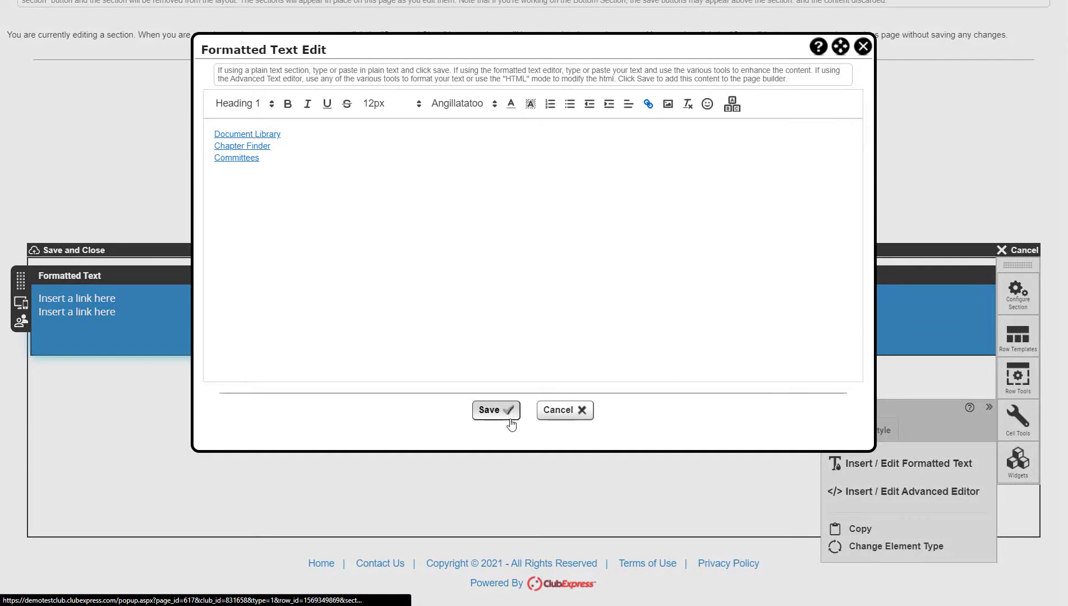
left_click(511, 424)
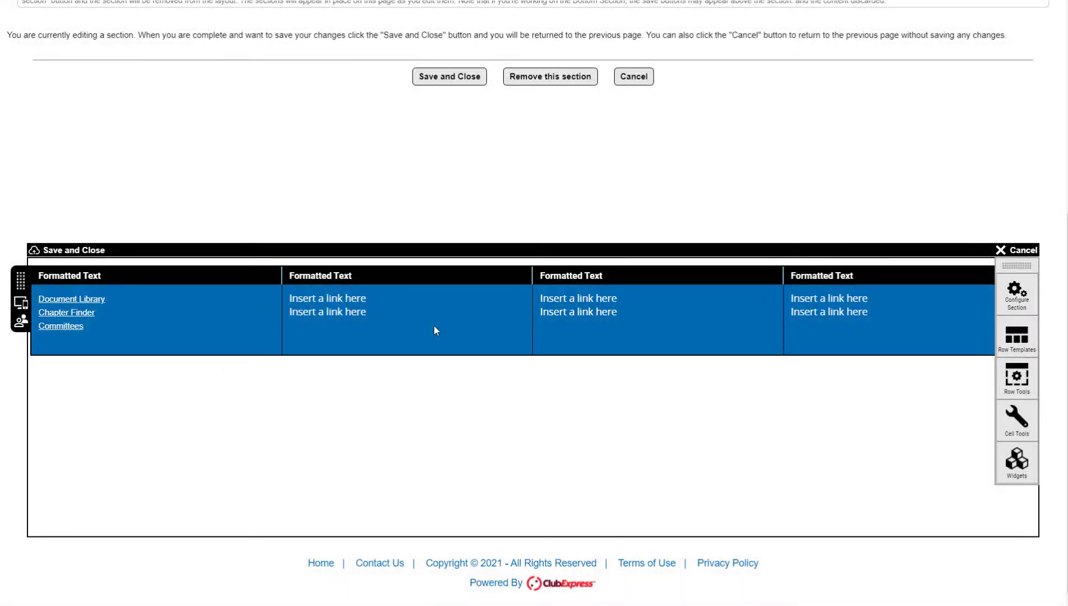
Try to replace the second cell's formatted text by viewing the element type options and placing an Image widget over it
left_click(446, 321)
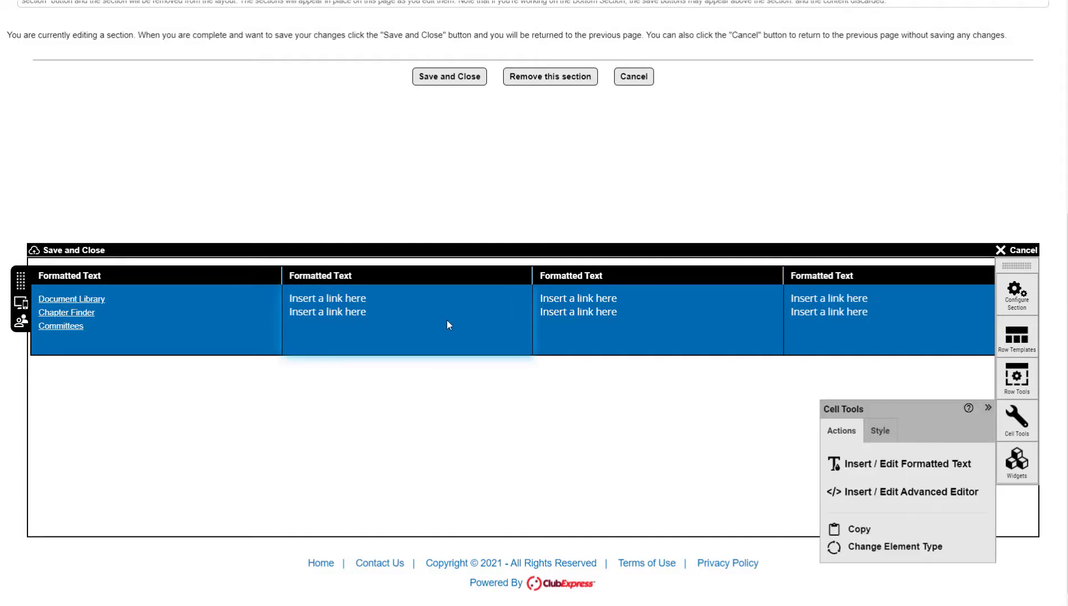
left_click(935, 555)
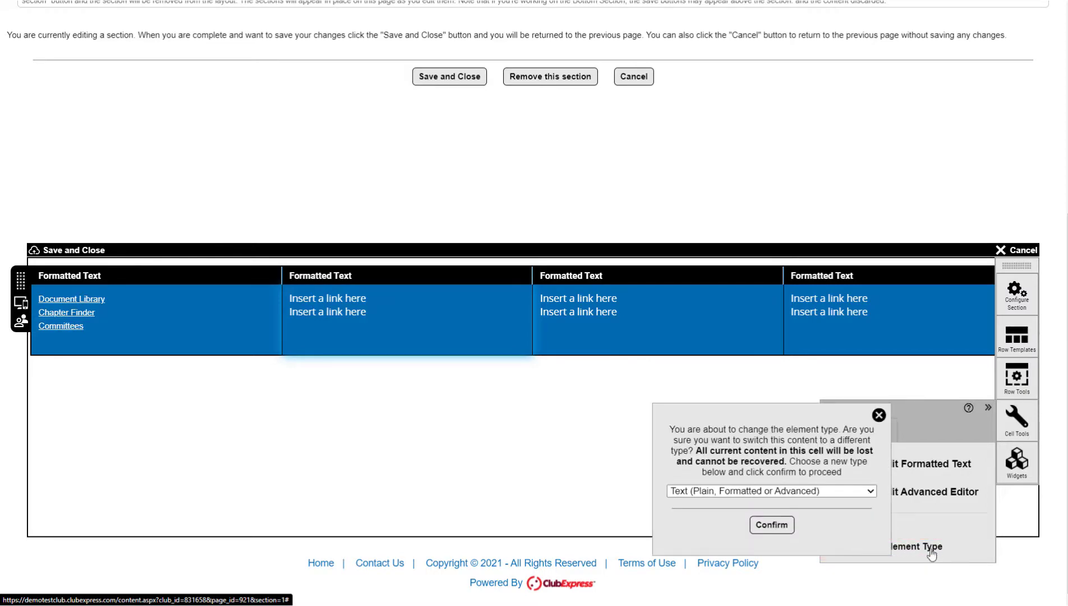
left_click(870, 491)
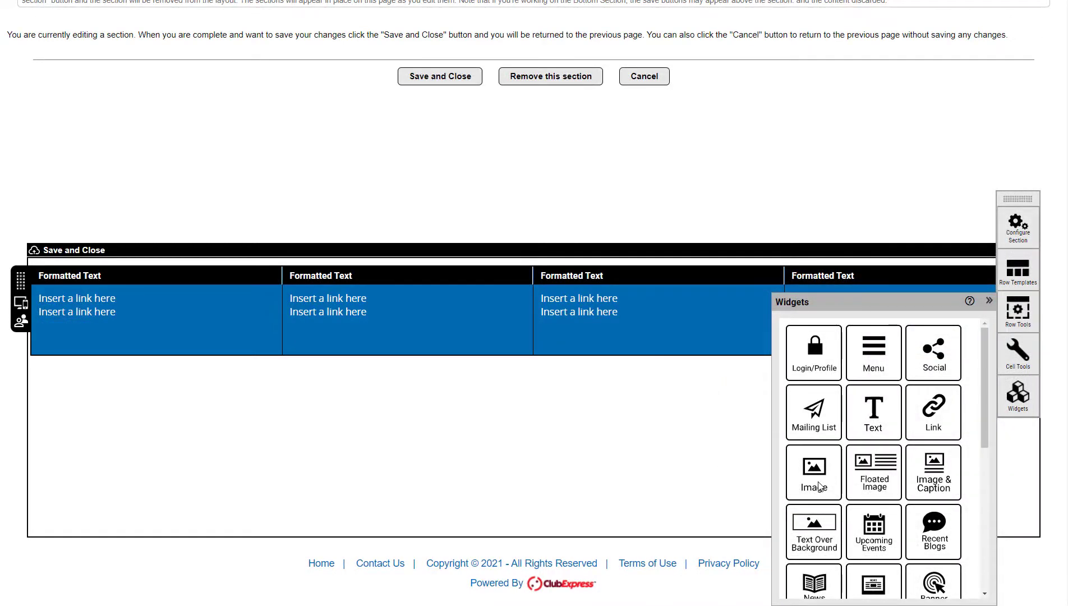
left_click_drag(819, 486, 451, 310)
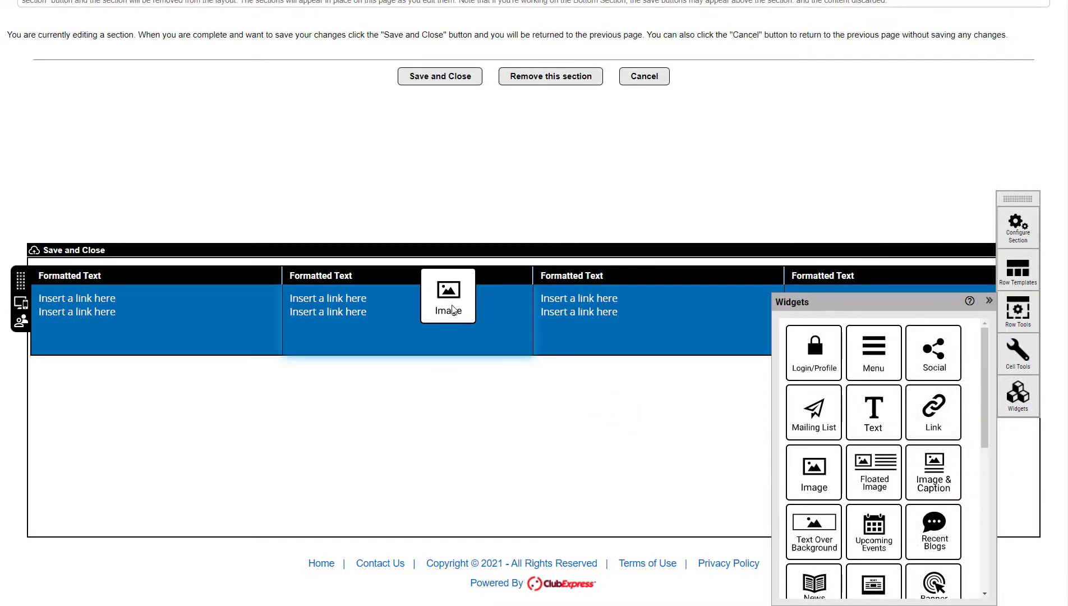
left_click(580, 56)
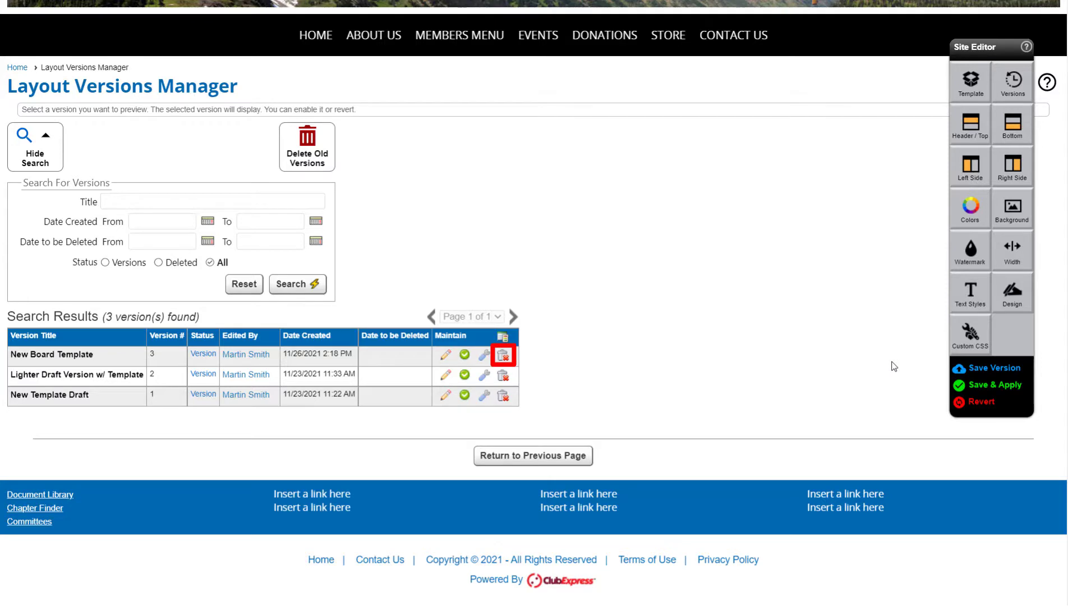
Flag the New Board Template layout version for deletion
left_click(503, 357)
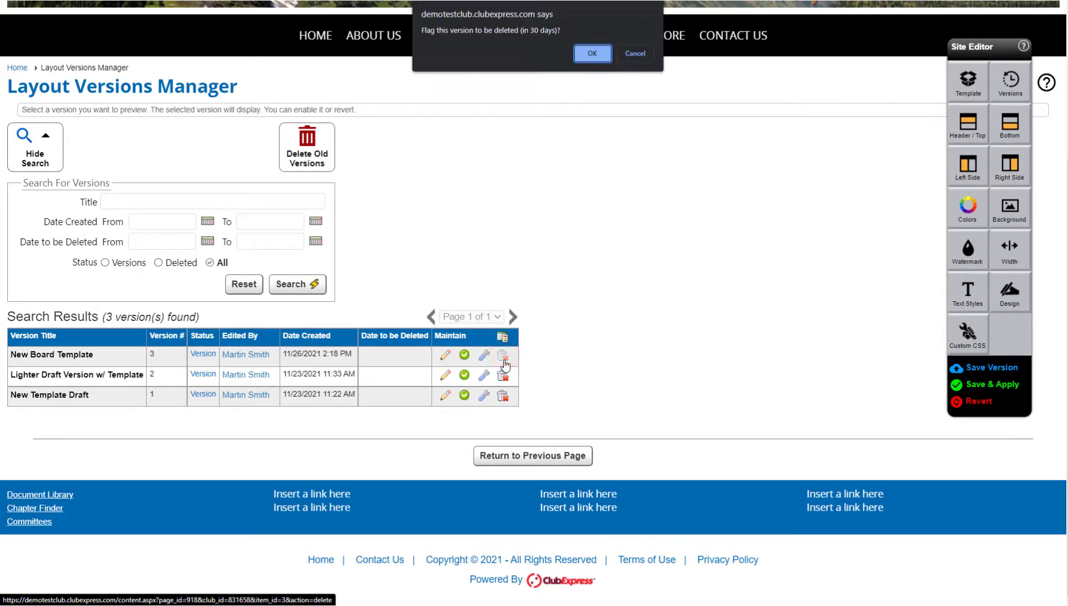
left_click(592, 53)
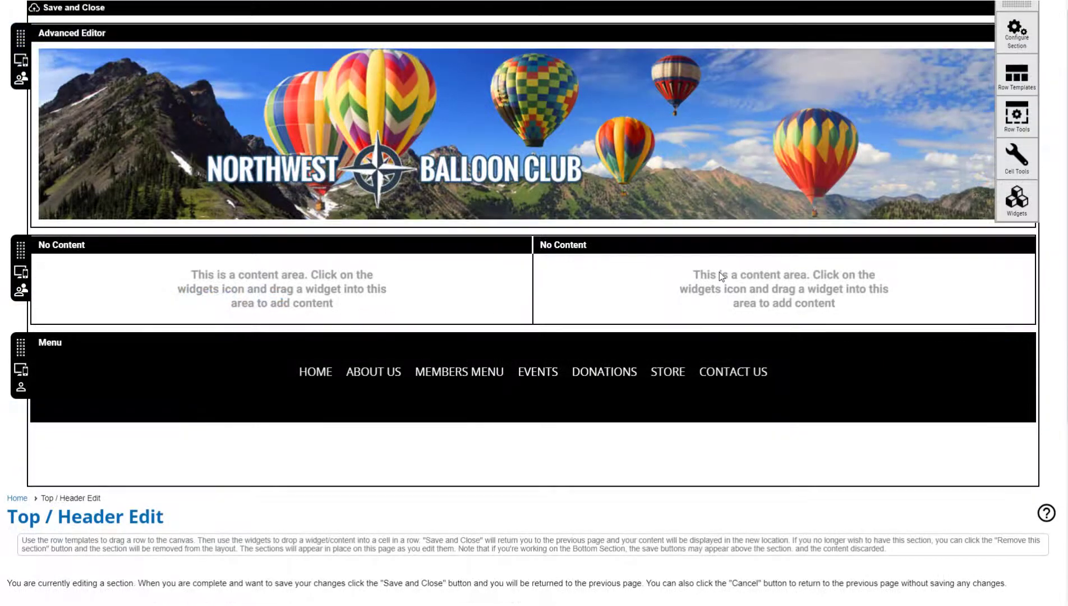
Add a Login/Profile widget to the second cell of the empty two-column header row
left_click(685, 251)
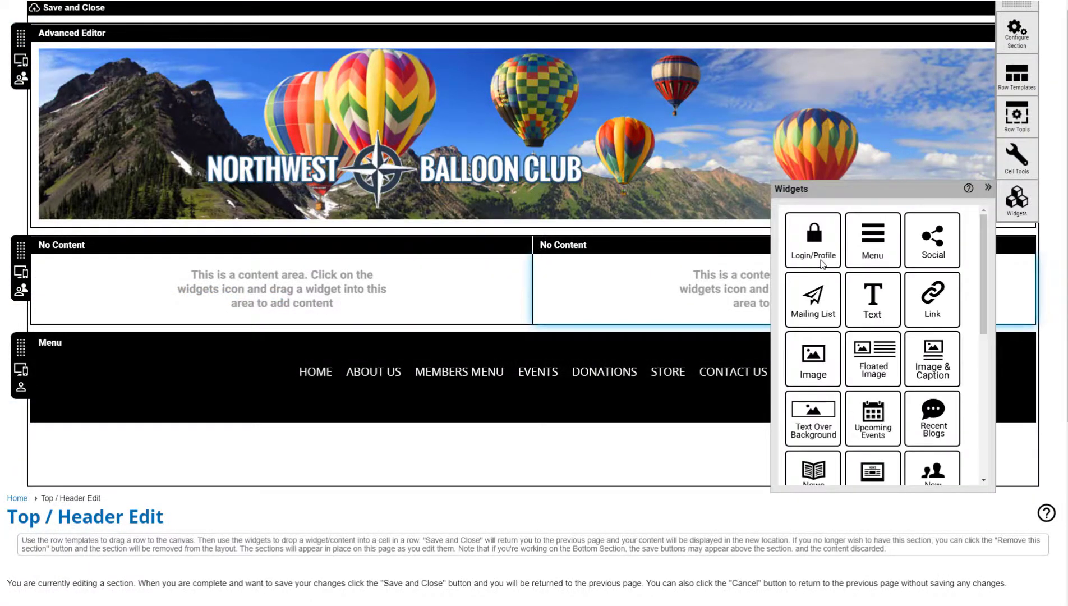
left_click_drag(813, 245, 682, 308)
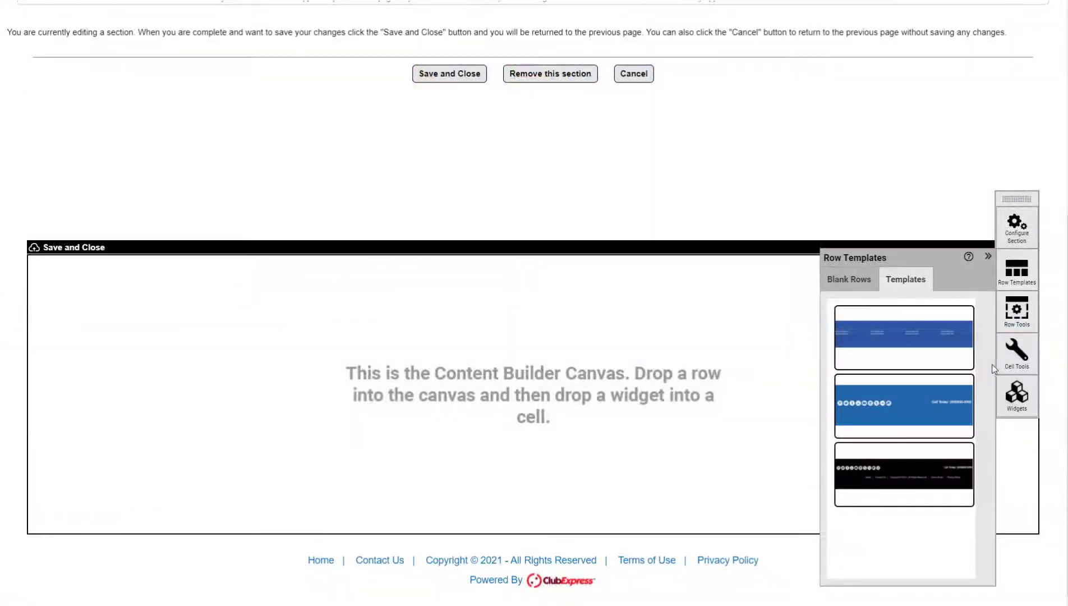
Add the blue four-column link row template to the empty bottom section canvas
left_click_drag(924, 364, 250, 329)
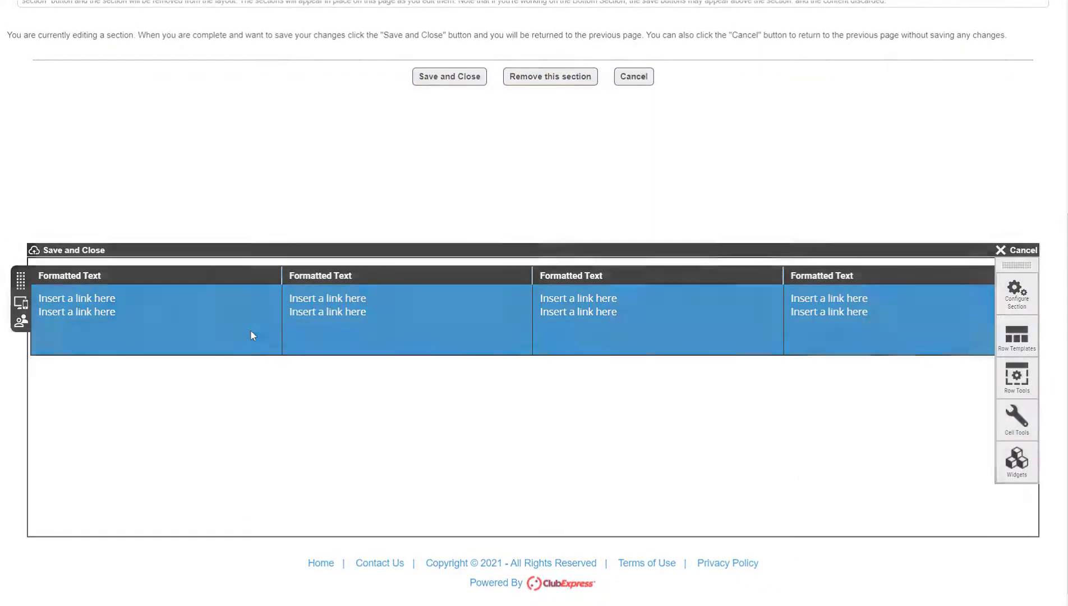